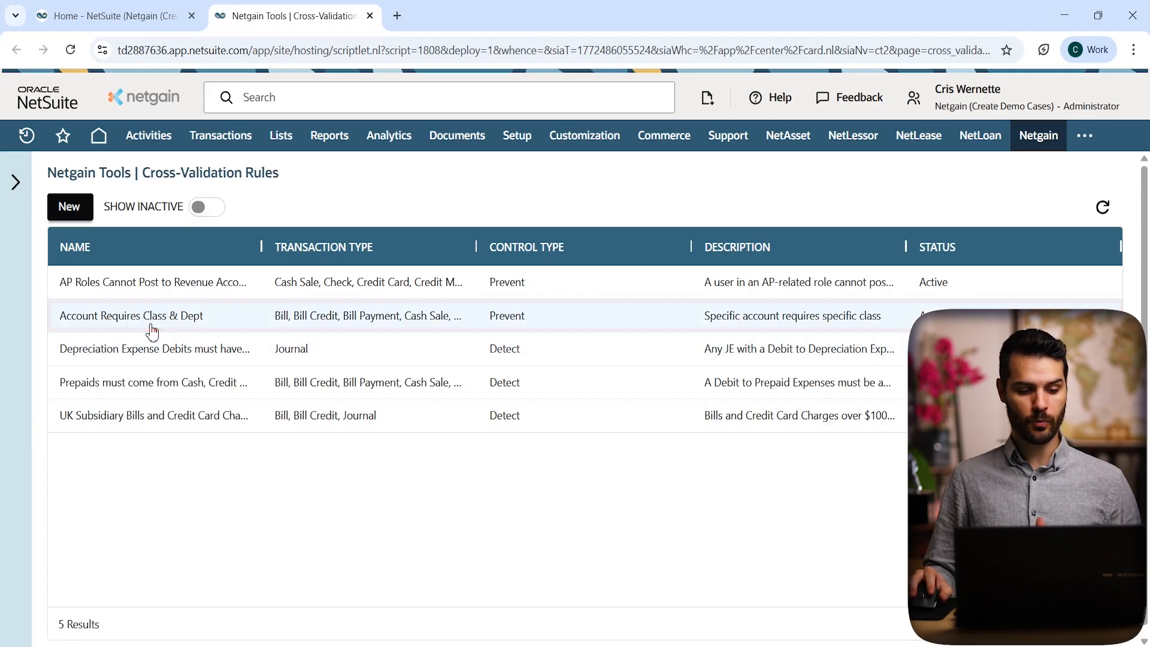
# Step: Open the 'Account Requires Class & Dept' rule from the Cross-Validation Rules list
pyautogui.click(151, 330)
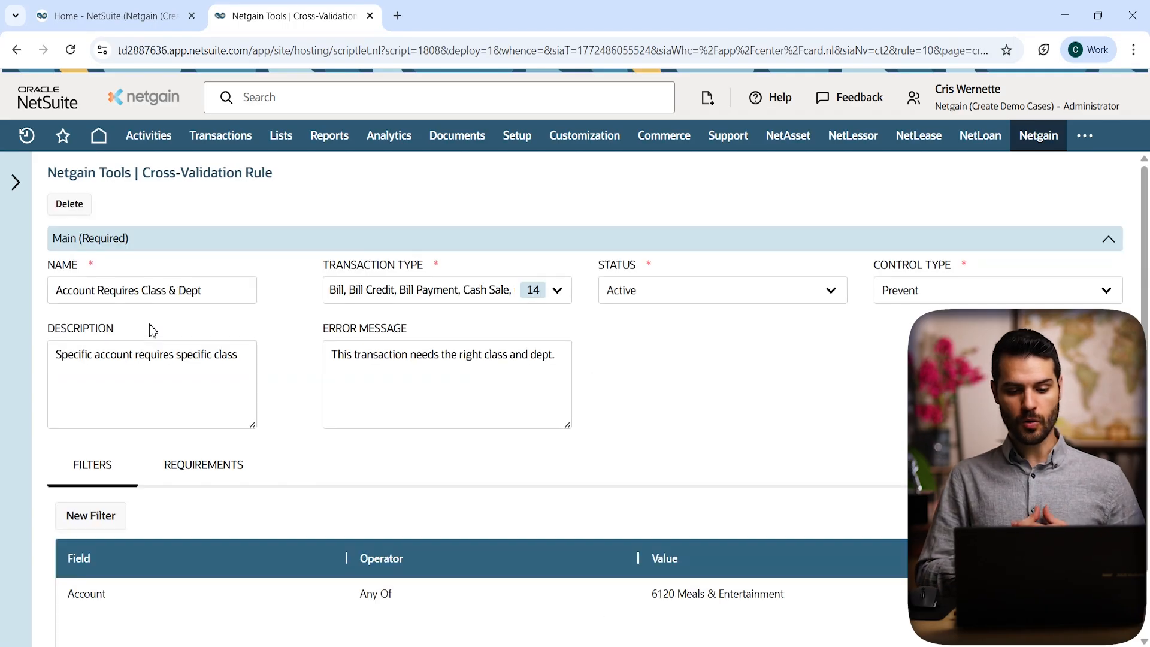
pyautogui.moveTo(239, 289); pyautogui.dragTo(39, 291)
pyautogui.click(277, 290)
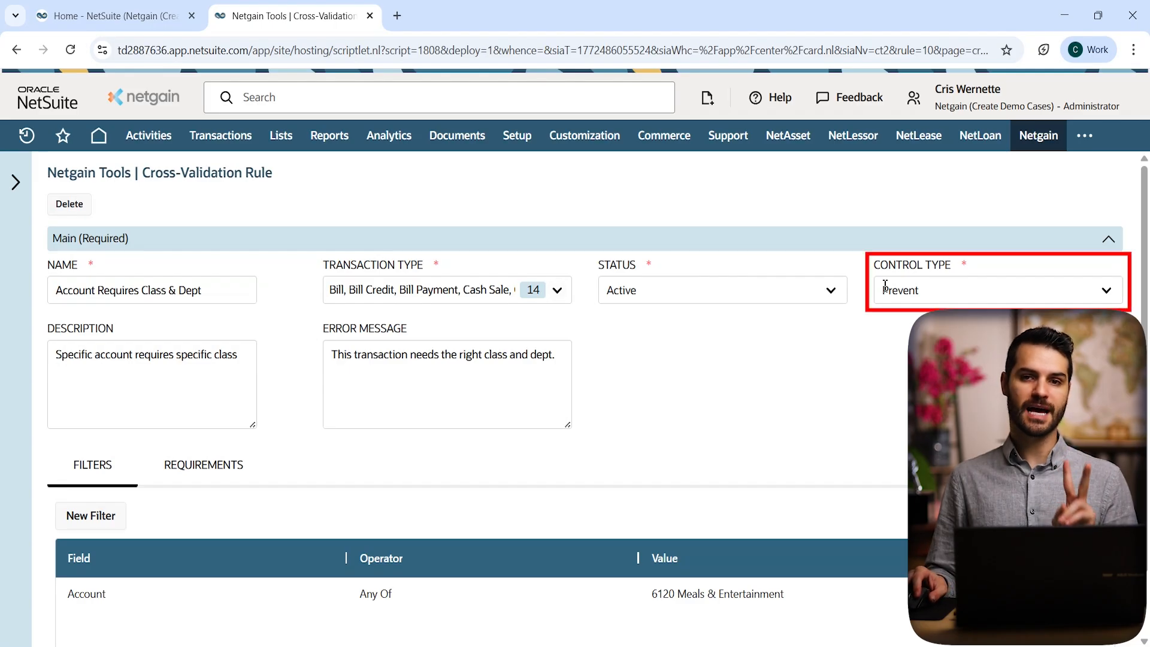
pyautogui.click(969, 294)
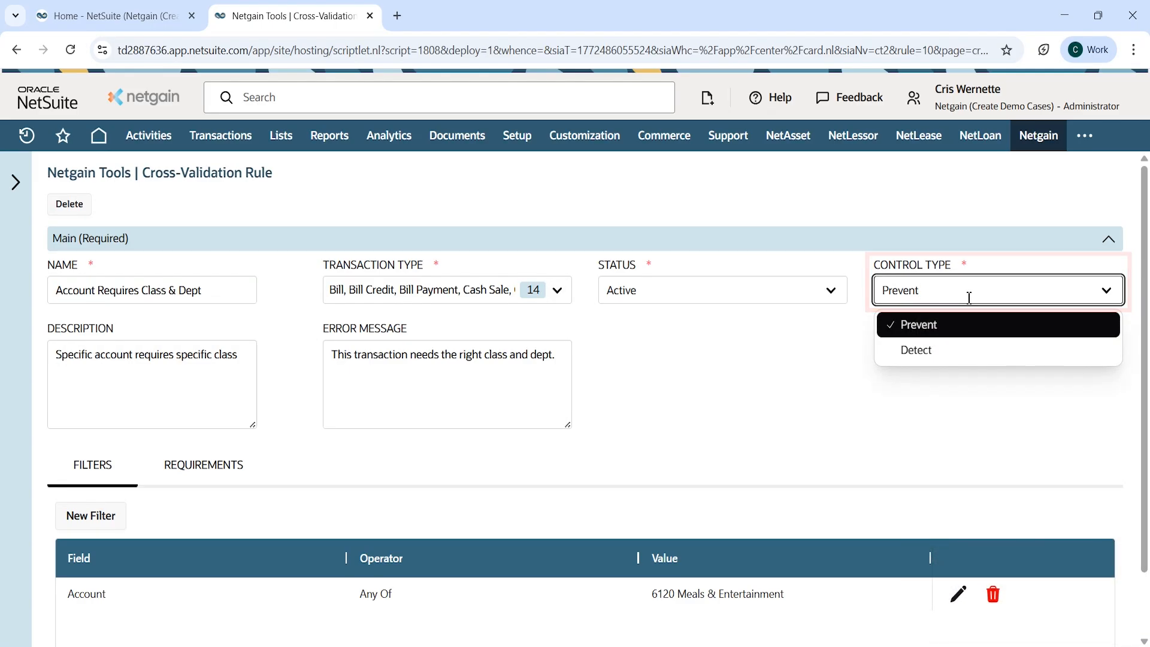
pyautogui.click(940, 324)
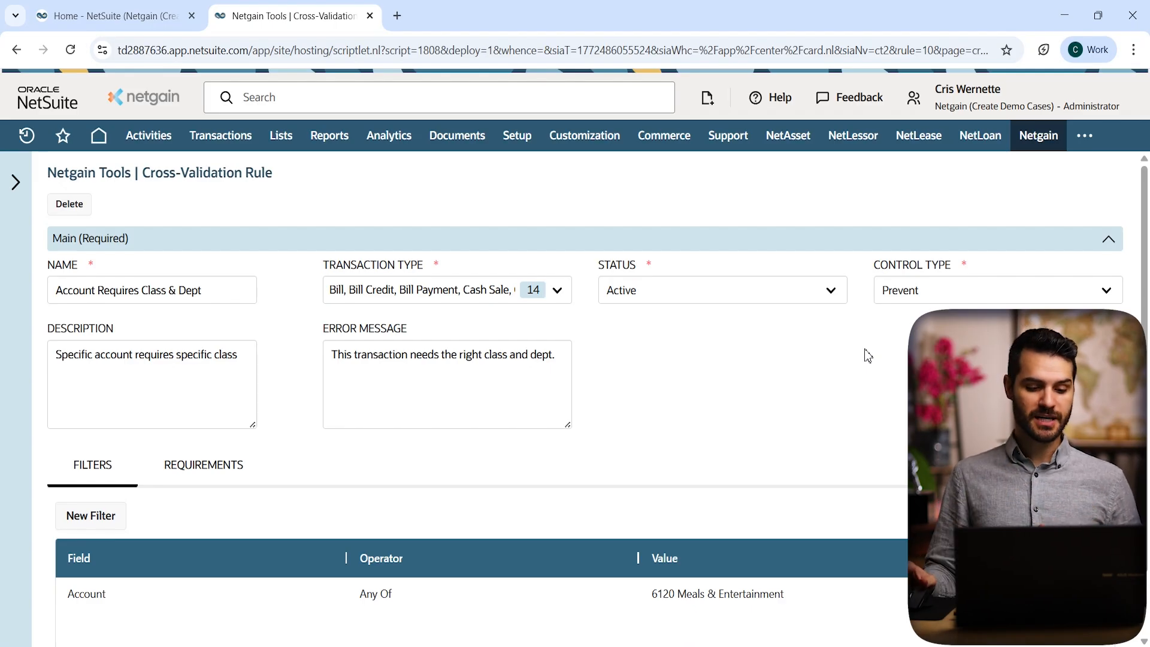
pyautogui.click(485, 293)
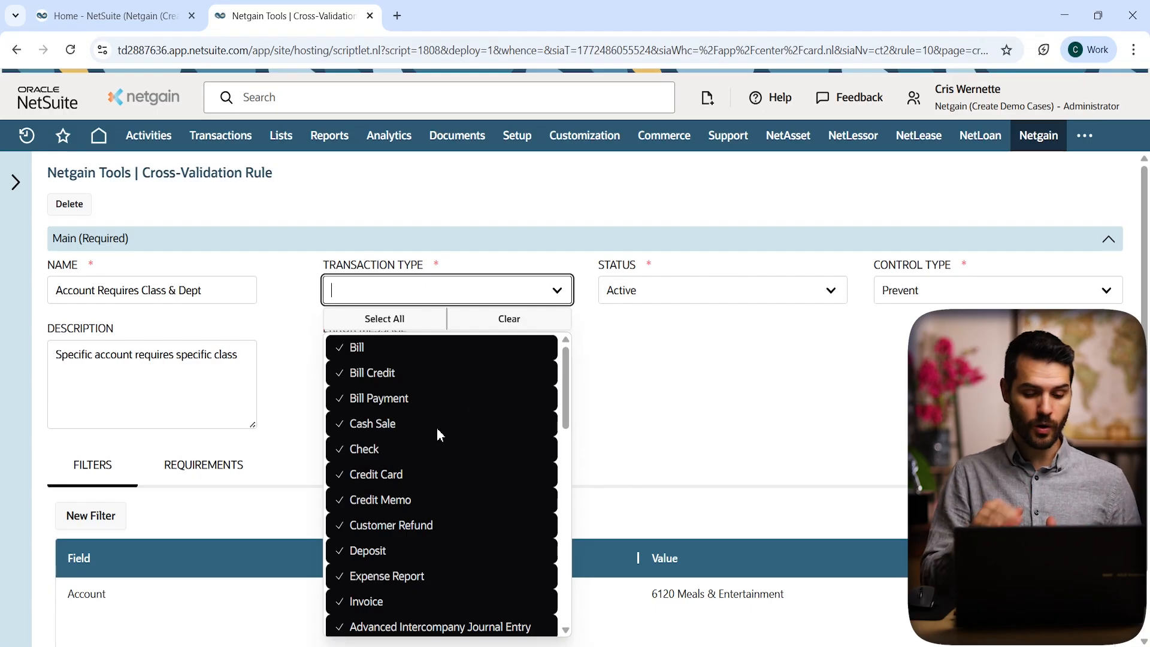
pyautogui.click(292, 342)
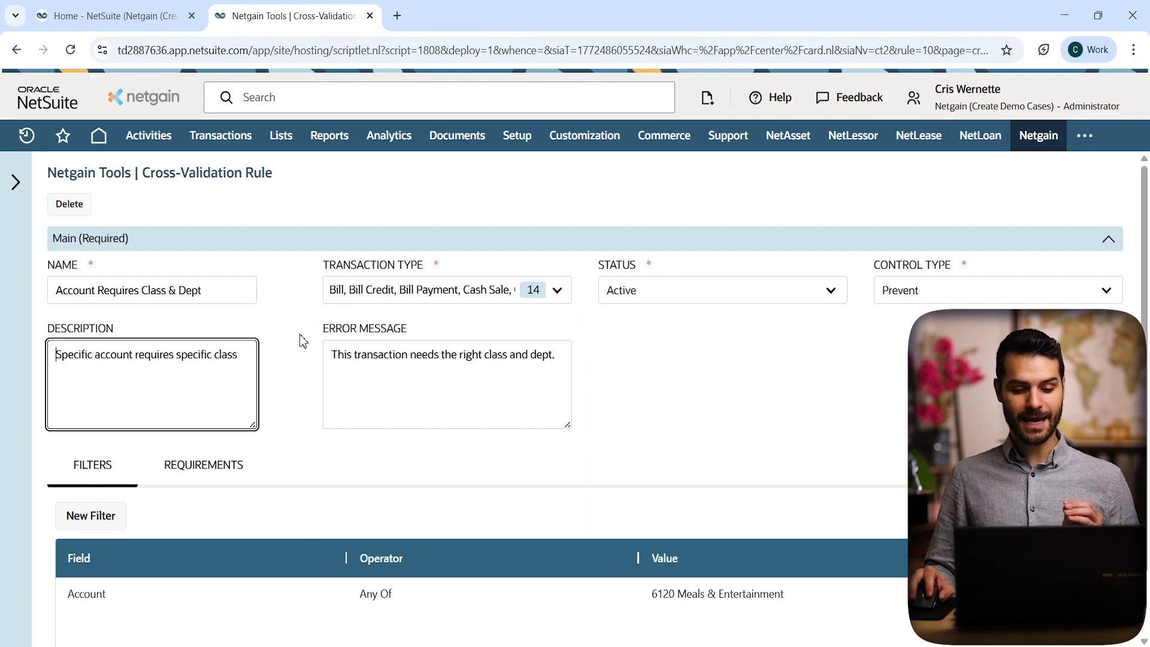
pyautogui.scroll(-1, 303, 401)
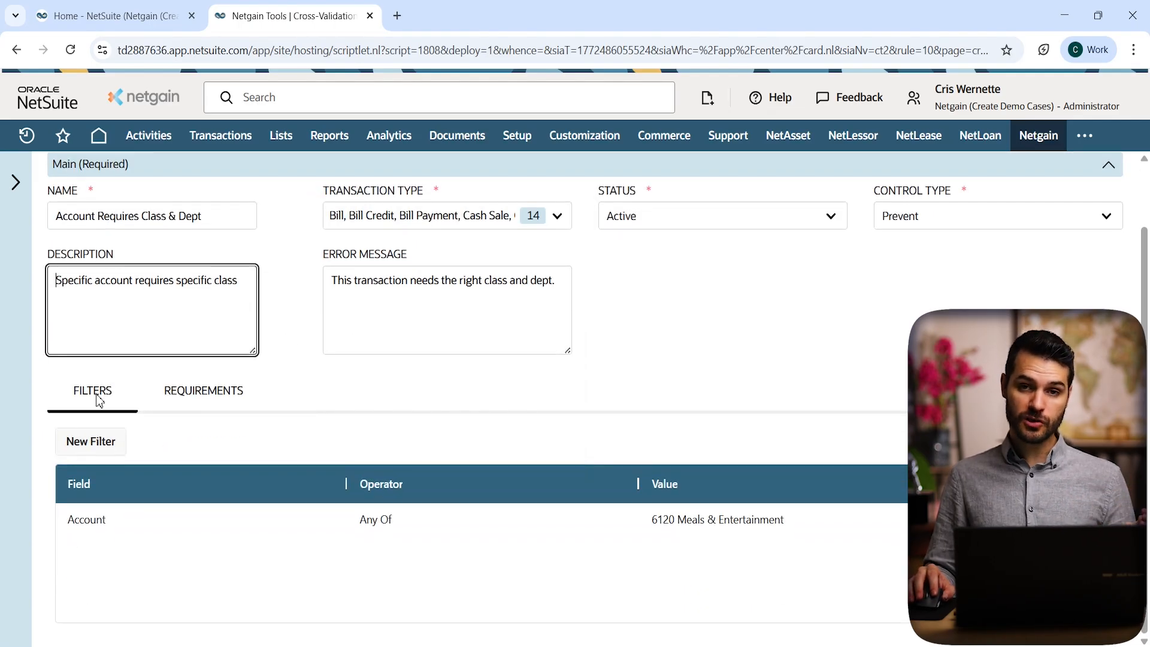
pyautogui.click(210, 396)
pyautogui.click(93, 467)
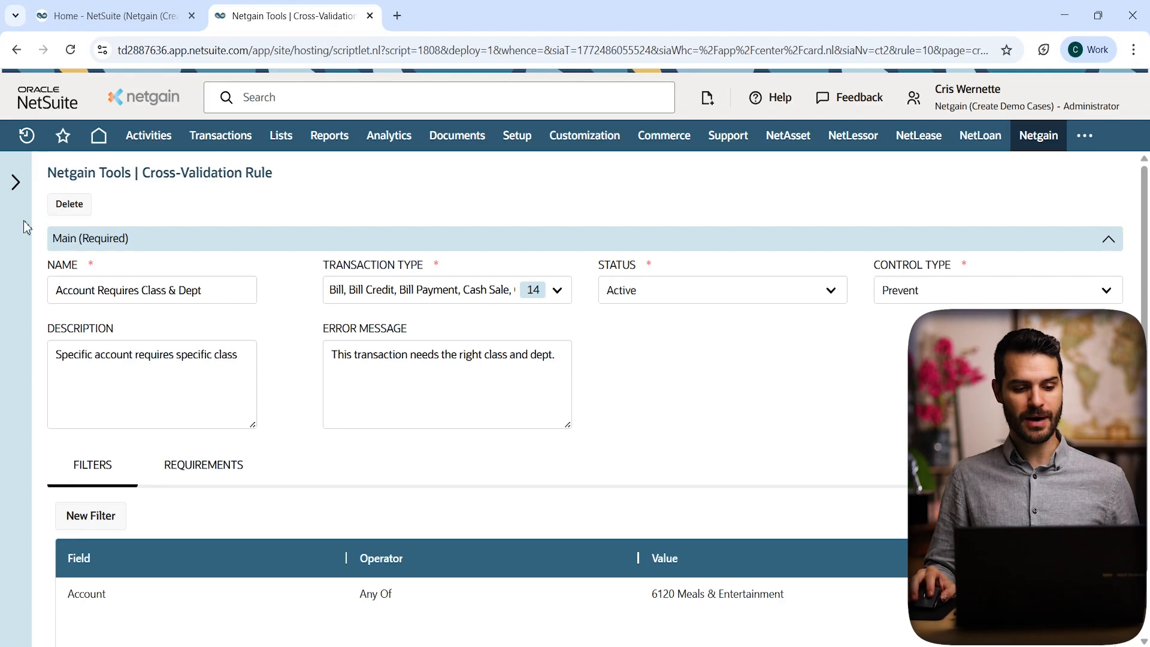
pyautogui.moveTo(26, 135)
pyautogui.moveTo(141, 200)
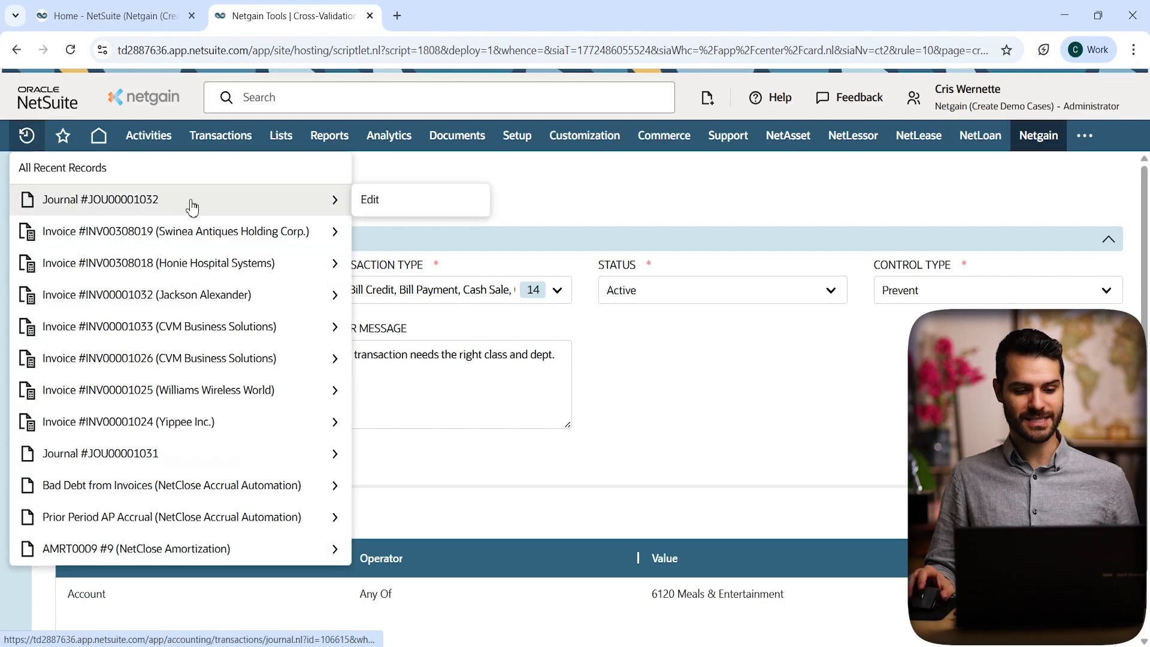
# Step: Open journal JOU00001032 for editing in a new browser tab and switch to it
pyautogui.middleClick(385, 216)
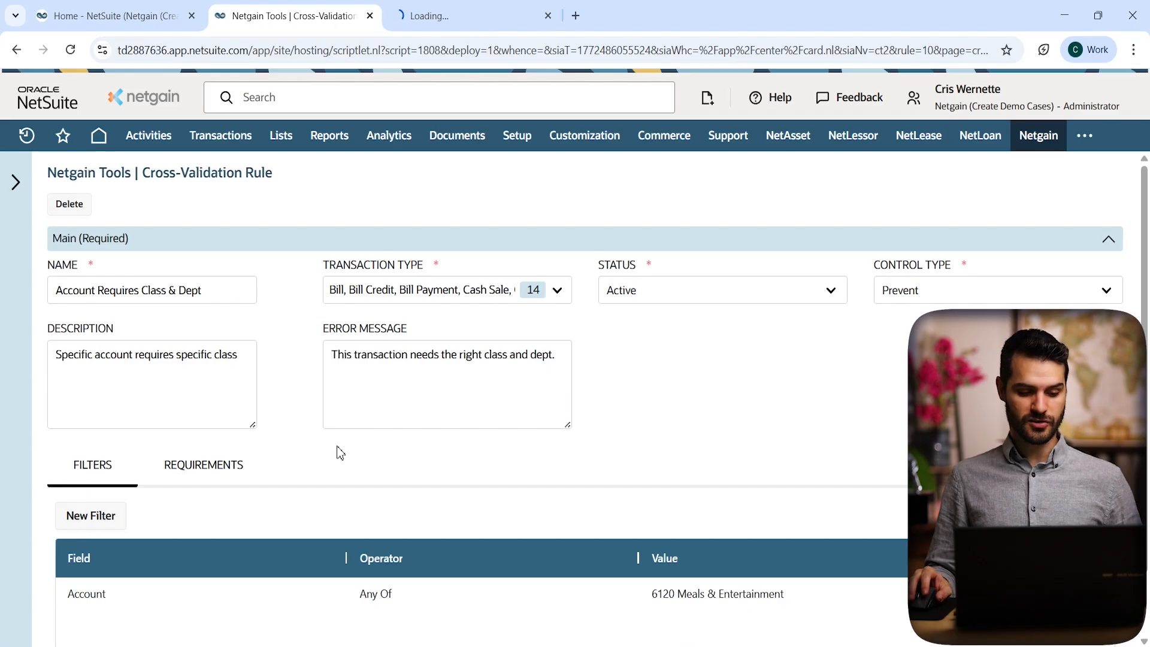
pyautogui.scroll(-1, 339, 473)
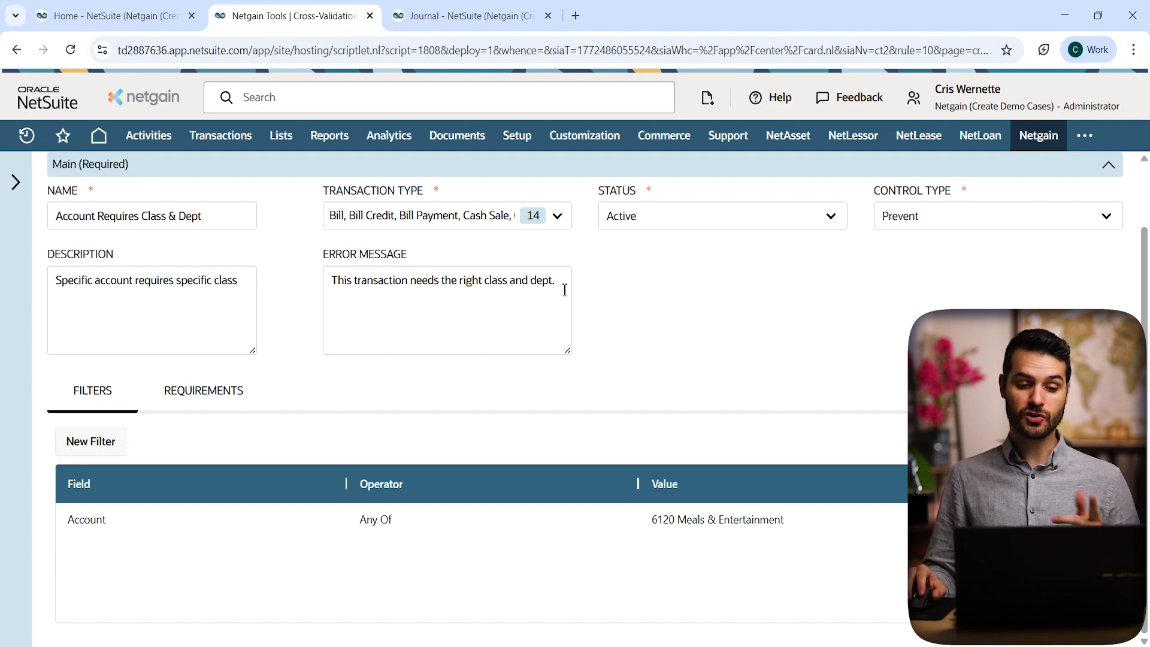
pyautogui.click(475, 16)
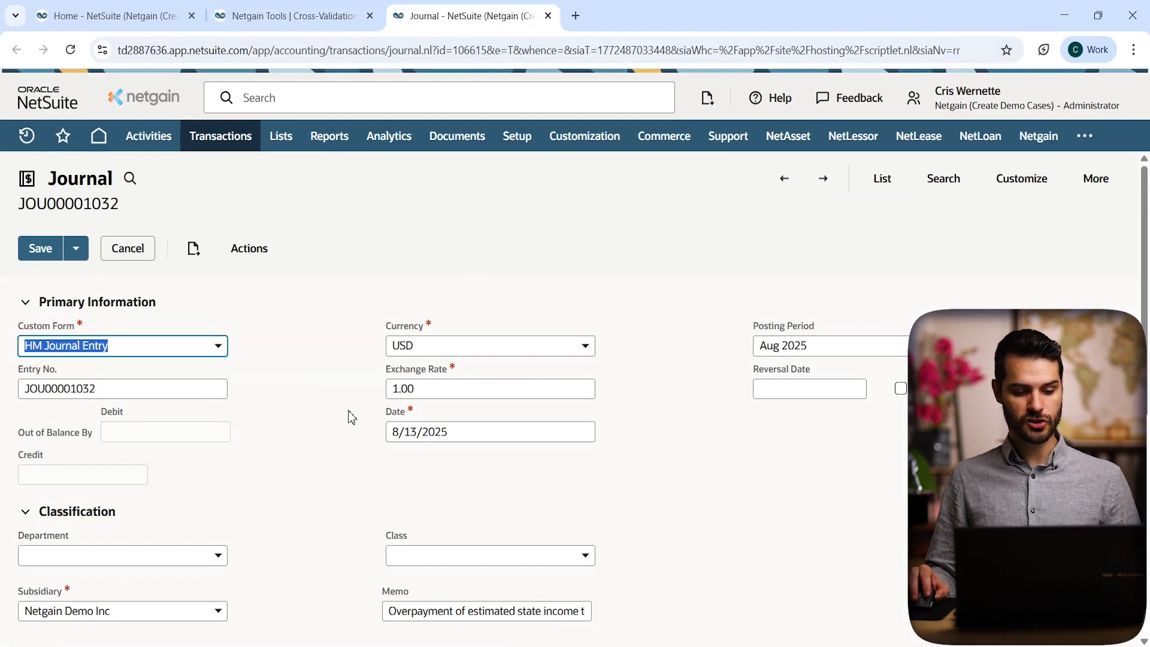
# Step: Add a journal line debiting 500.00 to account 6120 Meals & Entertainment
pyautogui.scroll(-3, 347, 413)
pyautogui.scroll(-3, 347, 409)
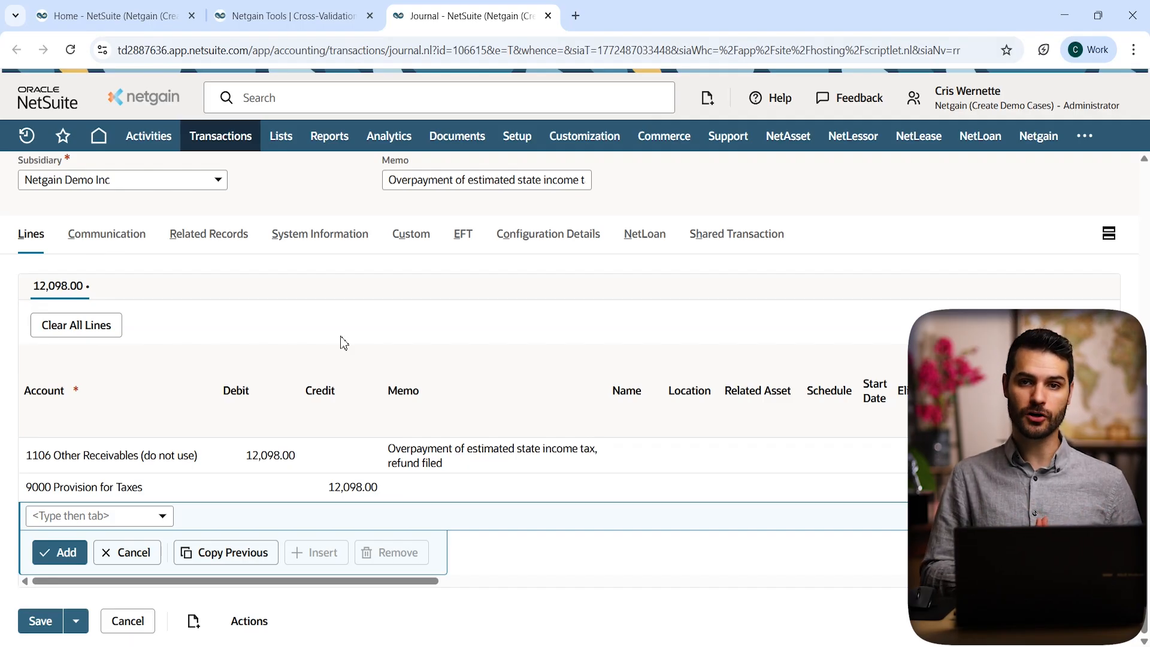
pyautogui.click(108, 518)
pyautogui.write('6120')
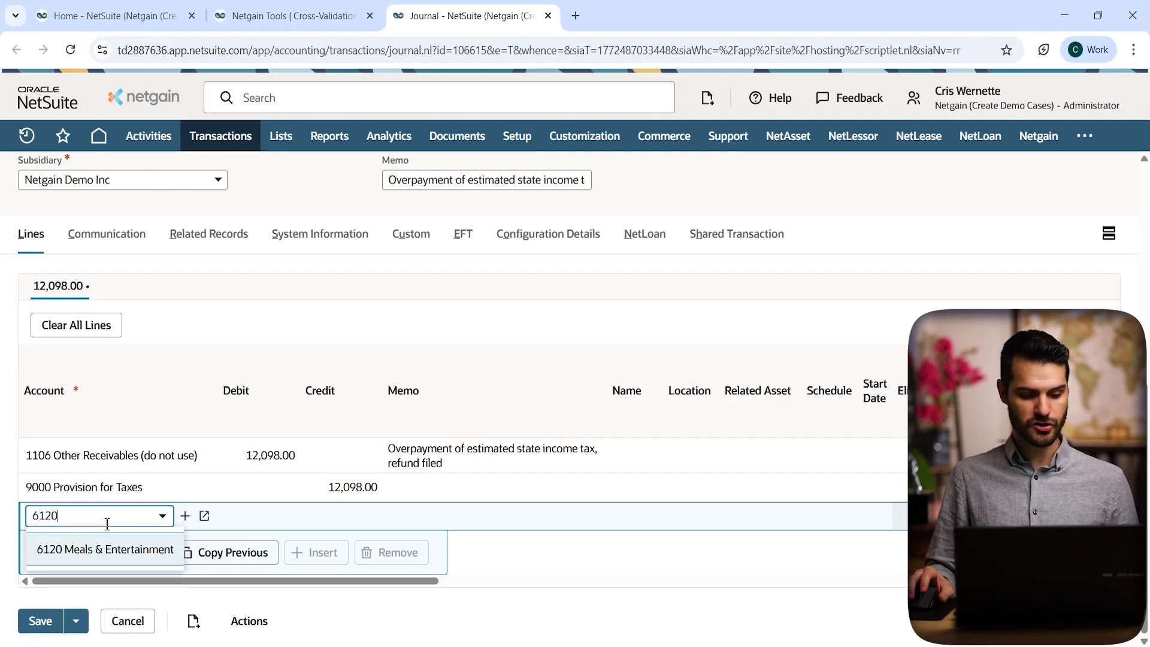
pyautogui.click(107, 559)
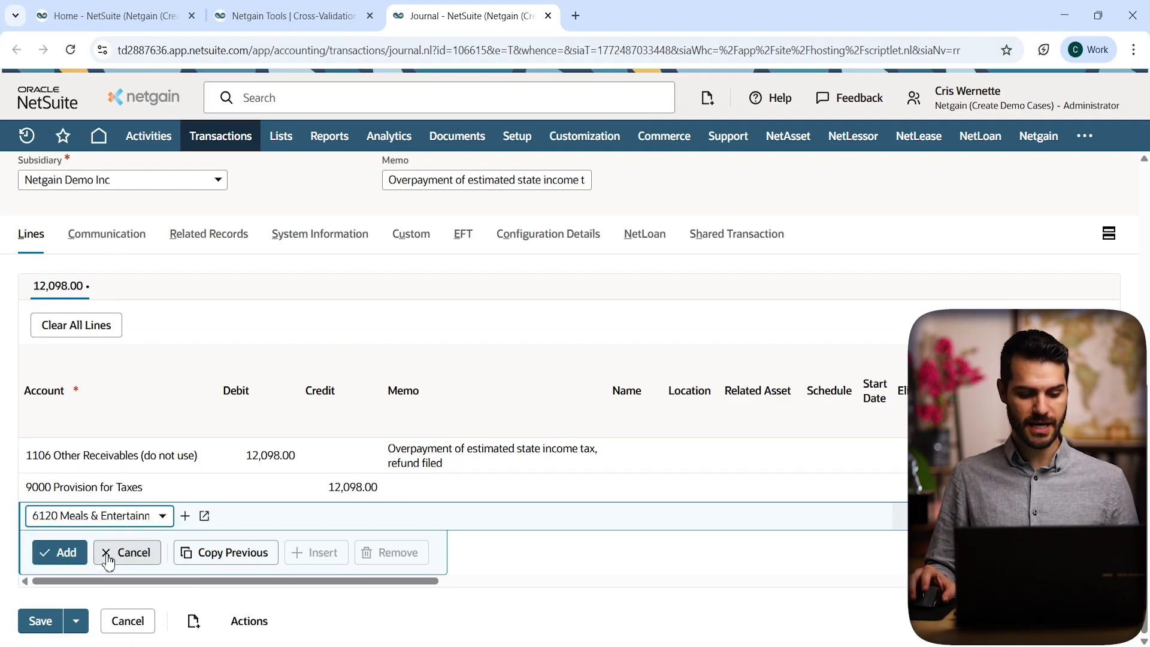
pyautogui.click(268, 520)
pyautogui.write('500')
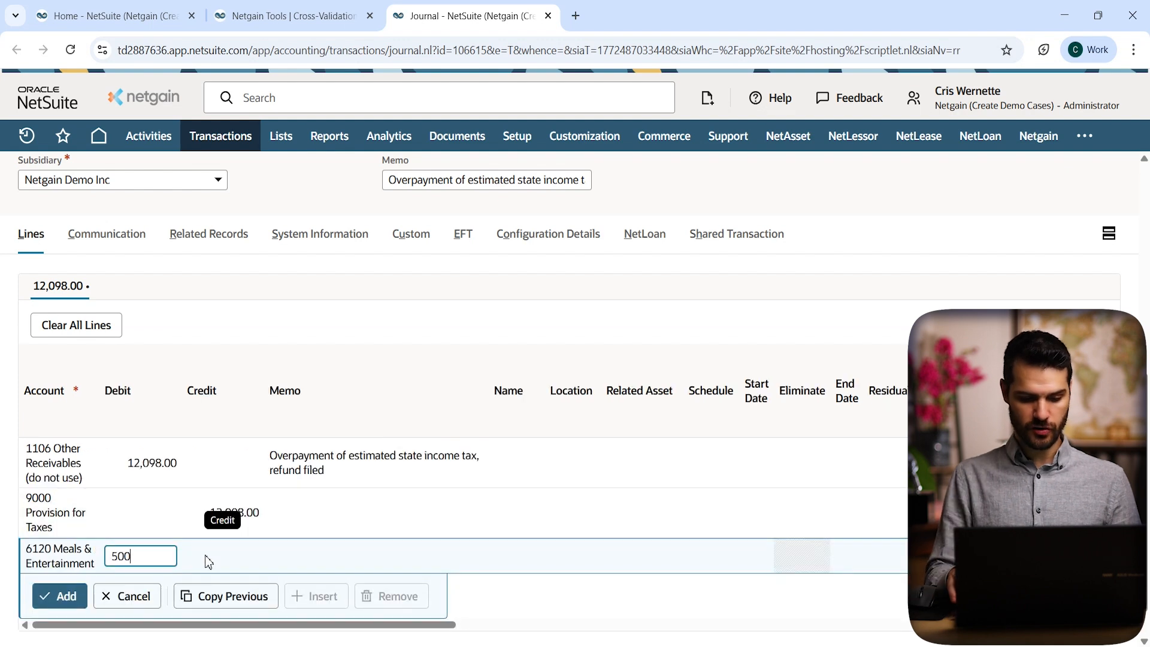
pyautogui.click(57, 551)
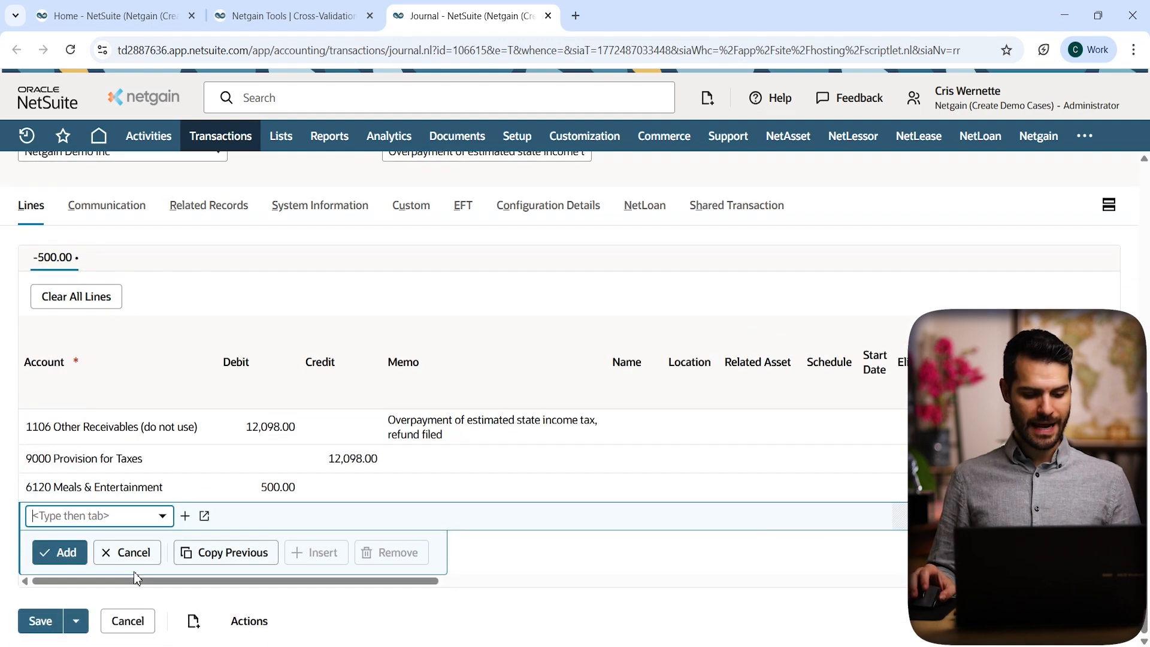
# Step: Add the matching 500.00 credit line to account 1007 Netgain Inc Bank
pyautogui.click(162, 516)
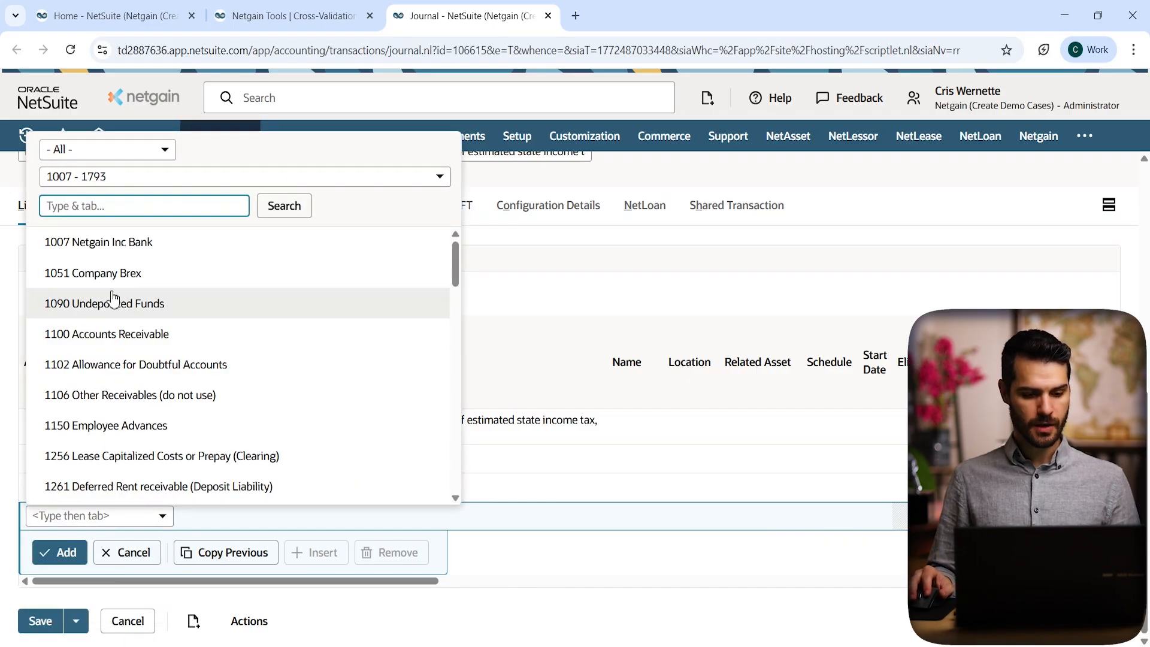
pyautogui.click(116, 250)
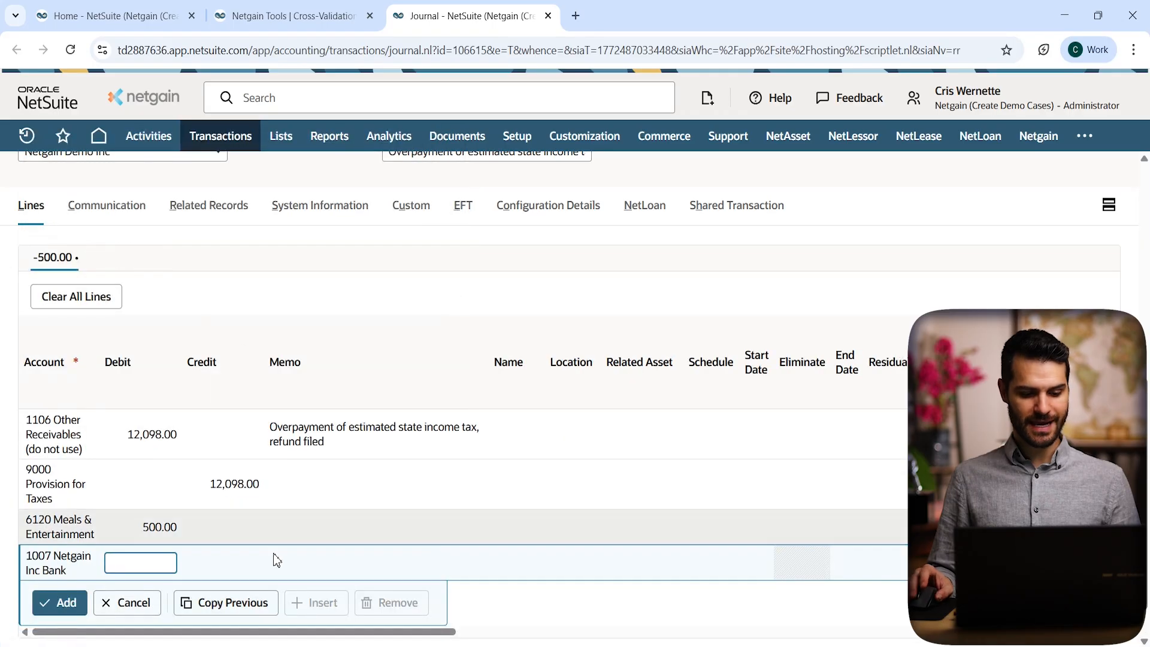
pyautogui.click(233, 567)
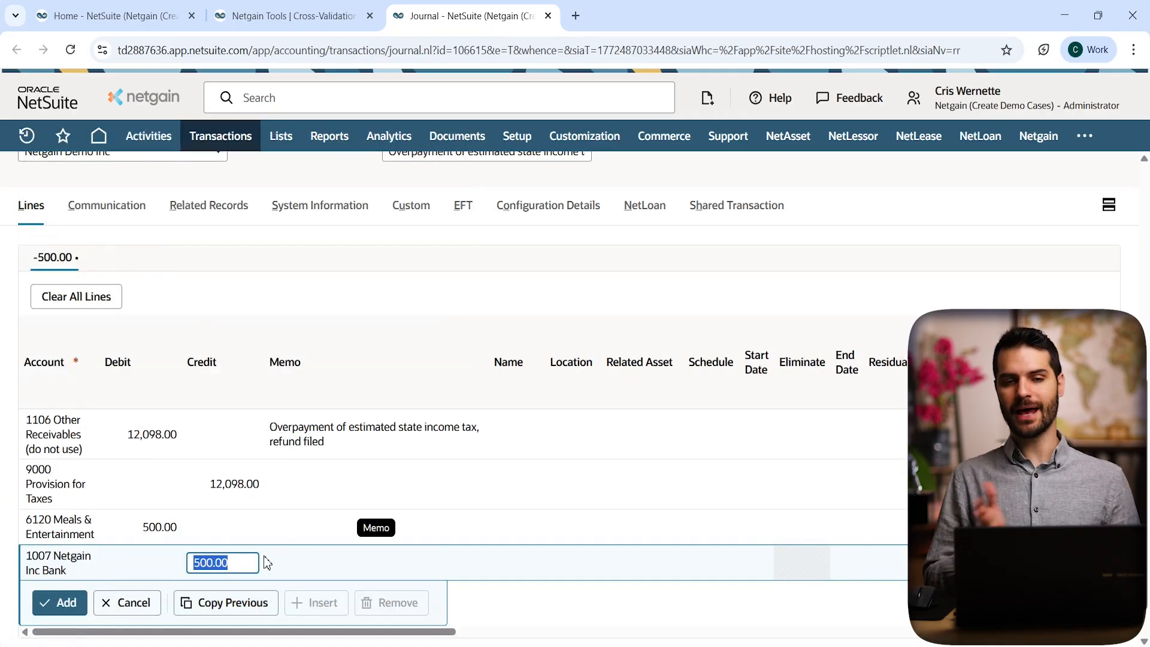
pyautogui.click(69, 604)
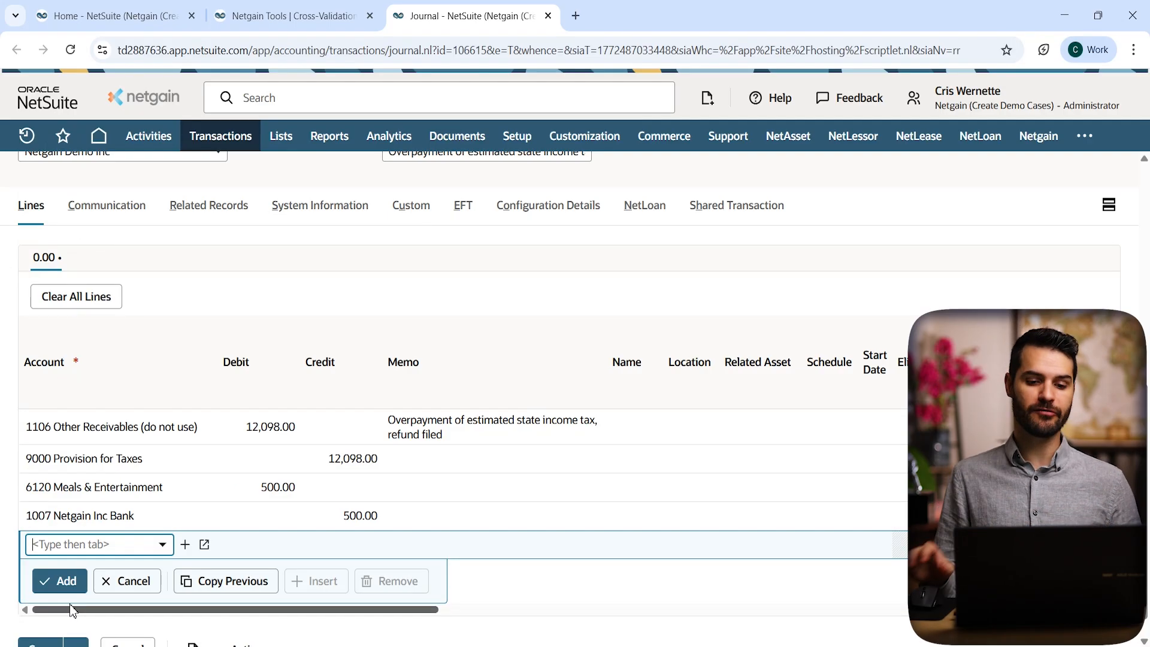
pyautogui.click(285, 16)
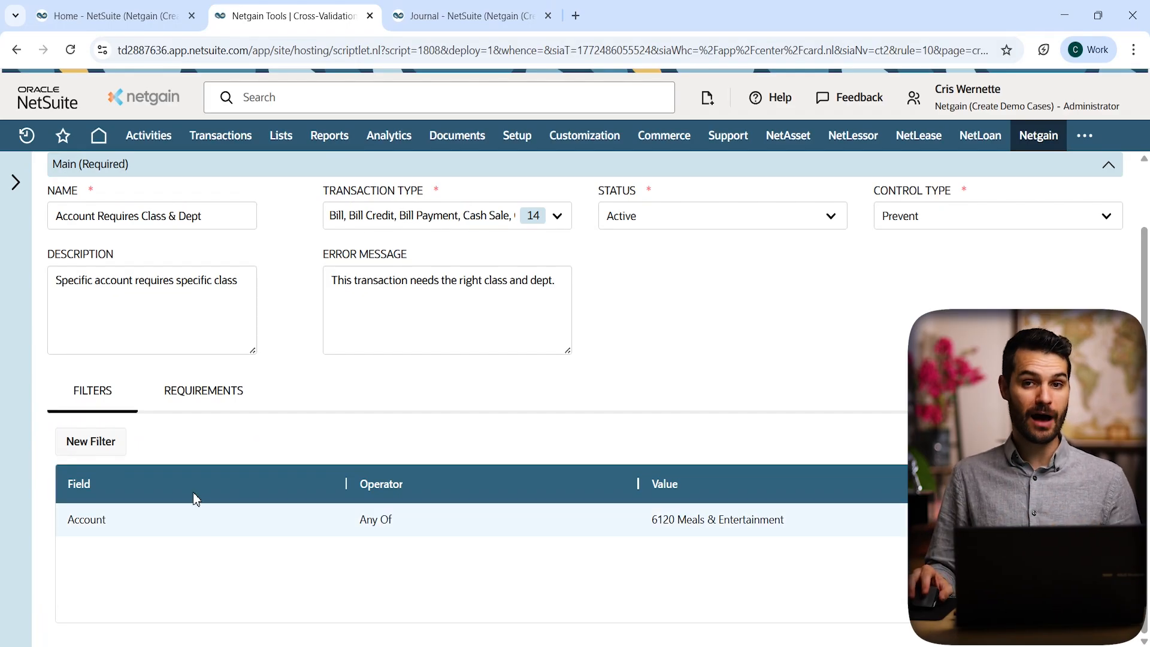
pyautogui.click(192, 393)
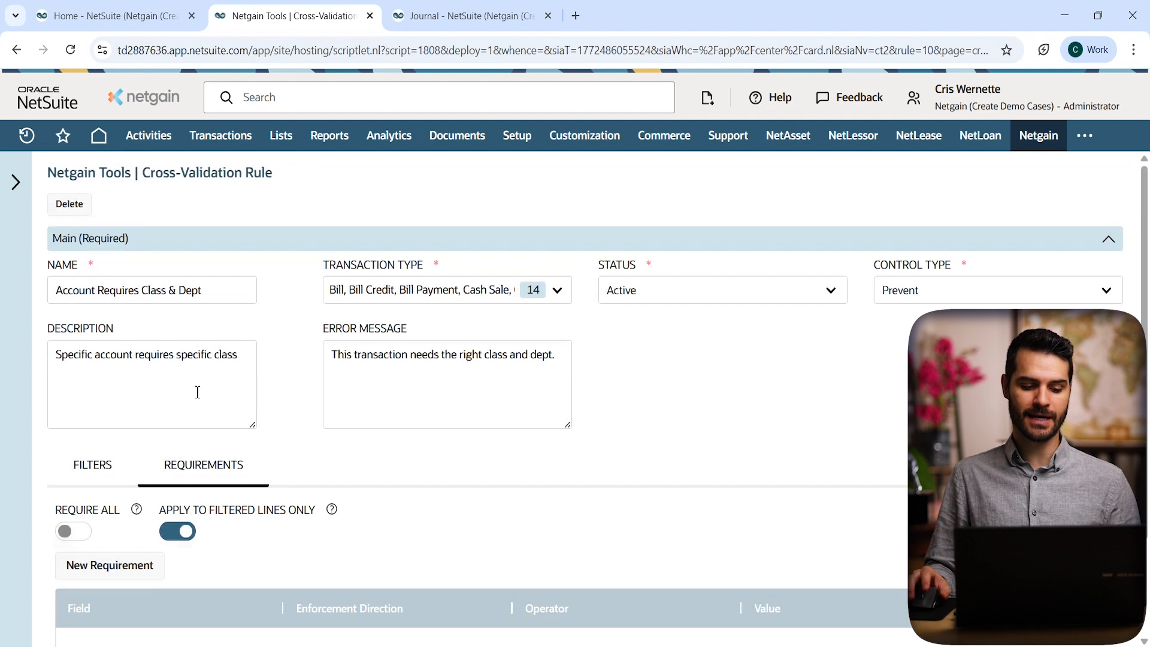
pyautogui.scroll(-2, 463, 476)
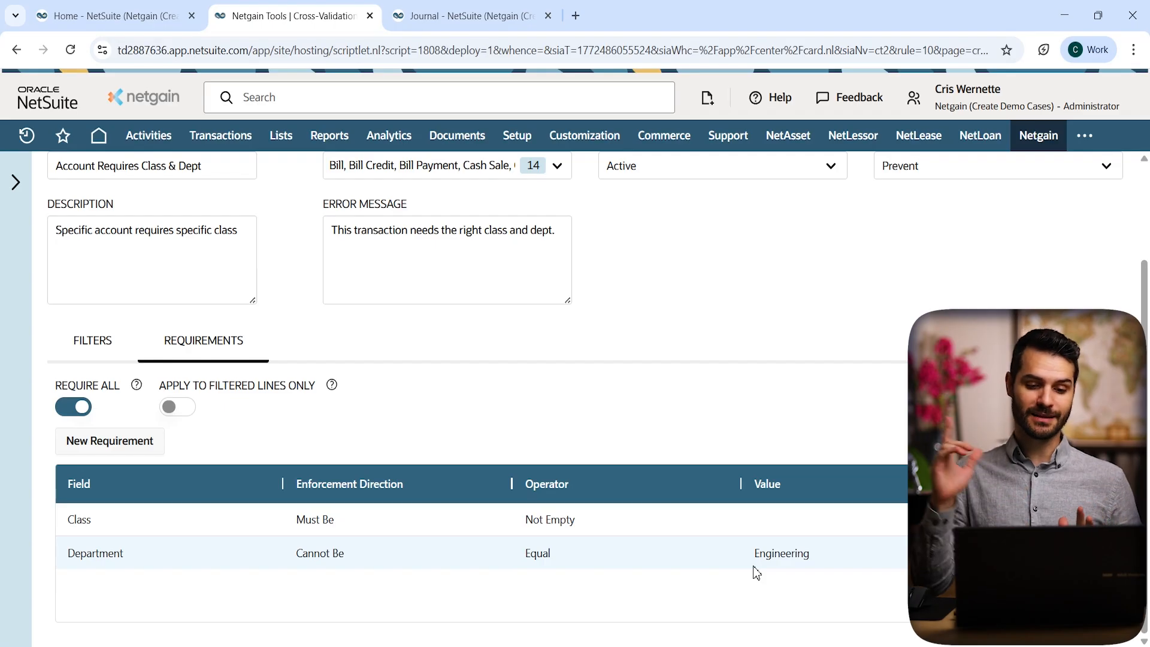
pyautogui.click(467, 16)
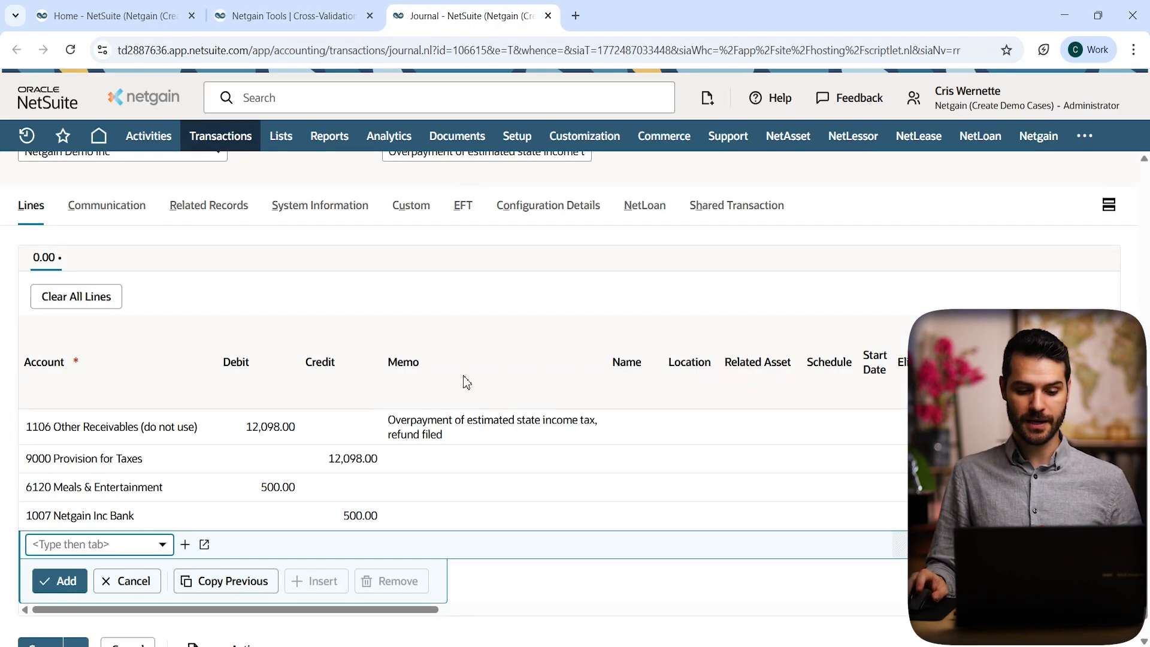
pyautogui.scroll(5, 462, 327)
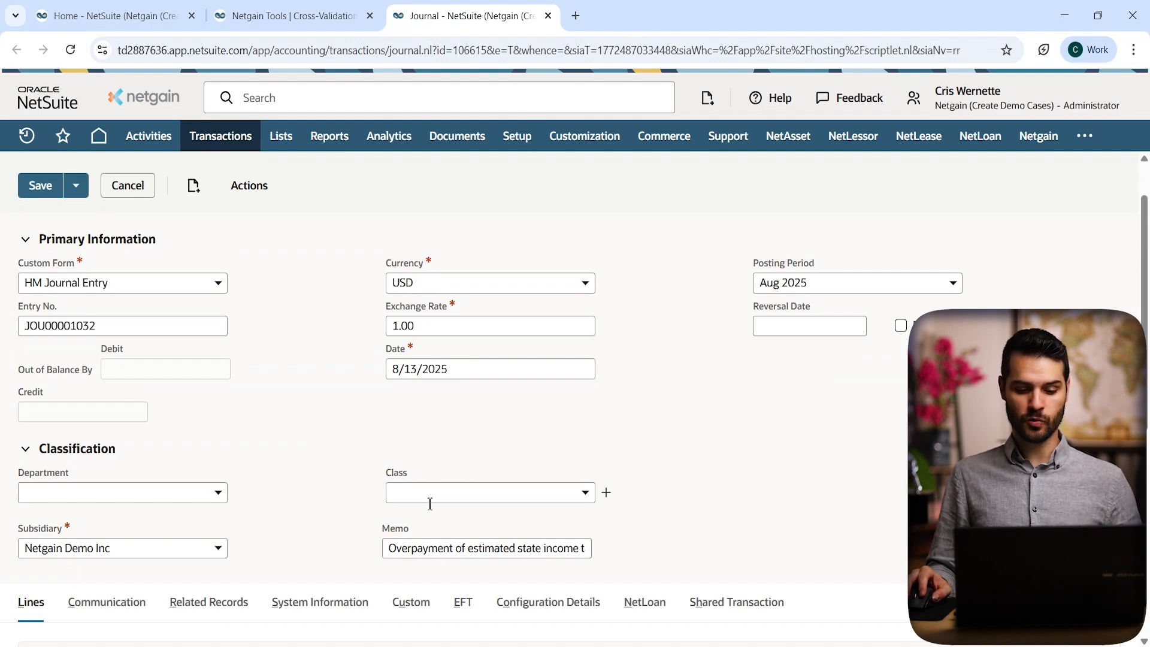
# Step: Set the journal's Class to Specific Classes : Accessories and Department to Engineering
pyautogui.click(497, 491)
pyautogui.scroll(-3, 476, 440)
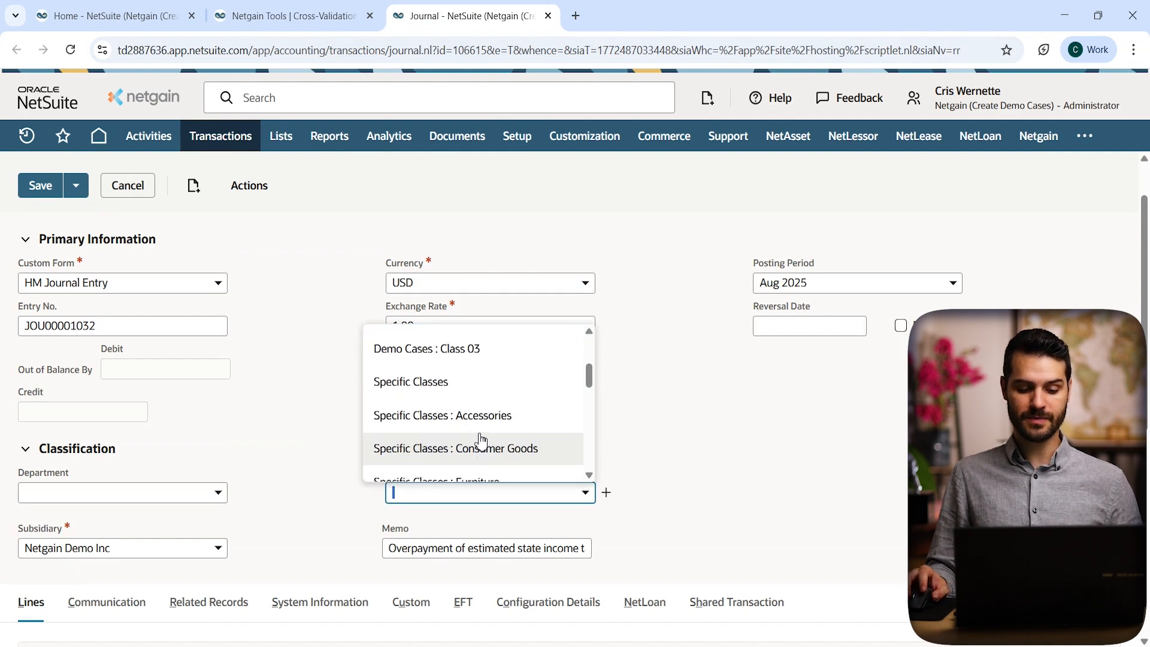
pyautogui.click(442, 422)
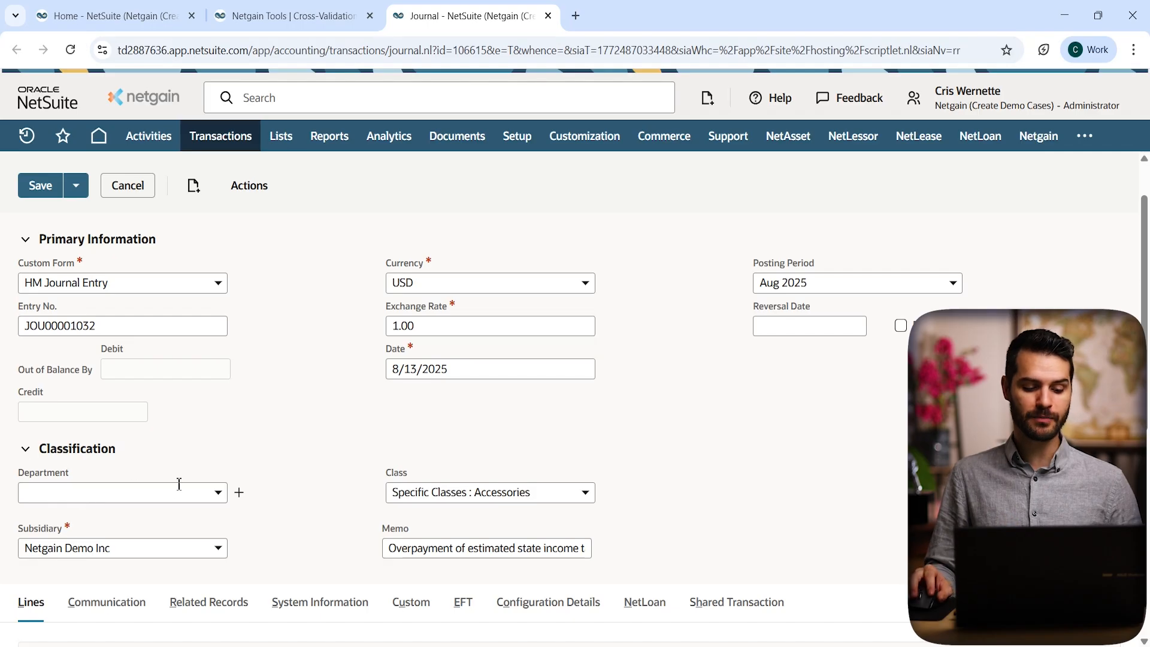
pyautogui.click(208, 493)
pyautogui.click(96, 442)
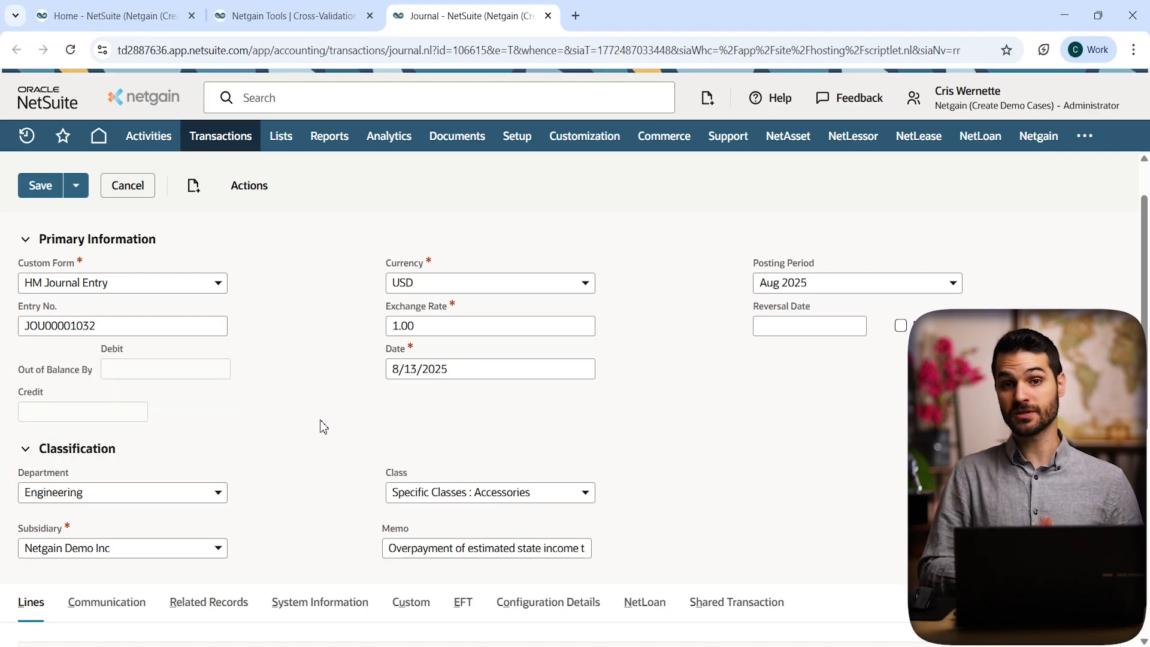
pyautogui.scroll(2, 302, 452)
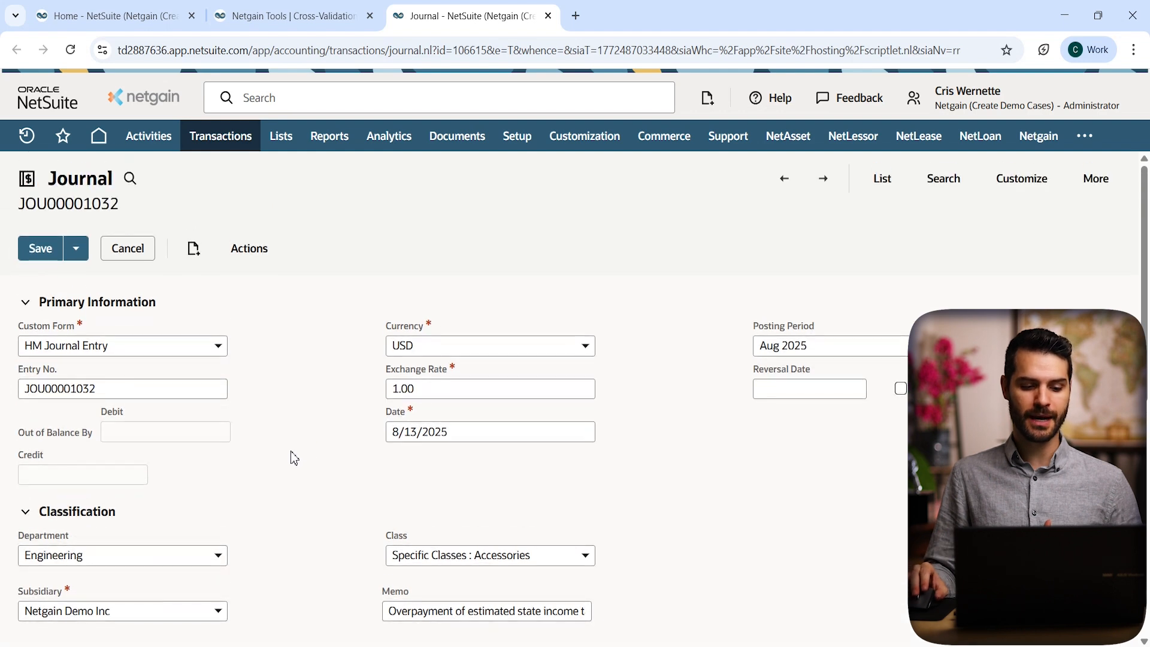
# Step: Save the journal and confirm it's blocked by 'This transaction needs the right class and dept.'
pyautogui.click(48, 257)
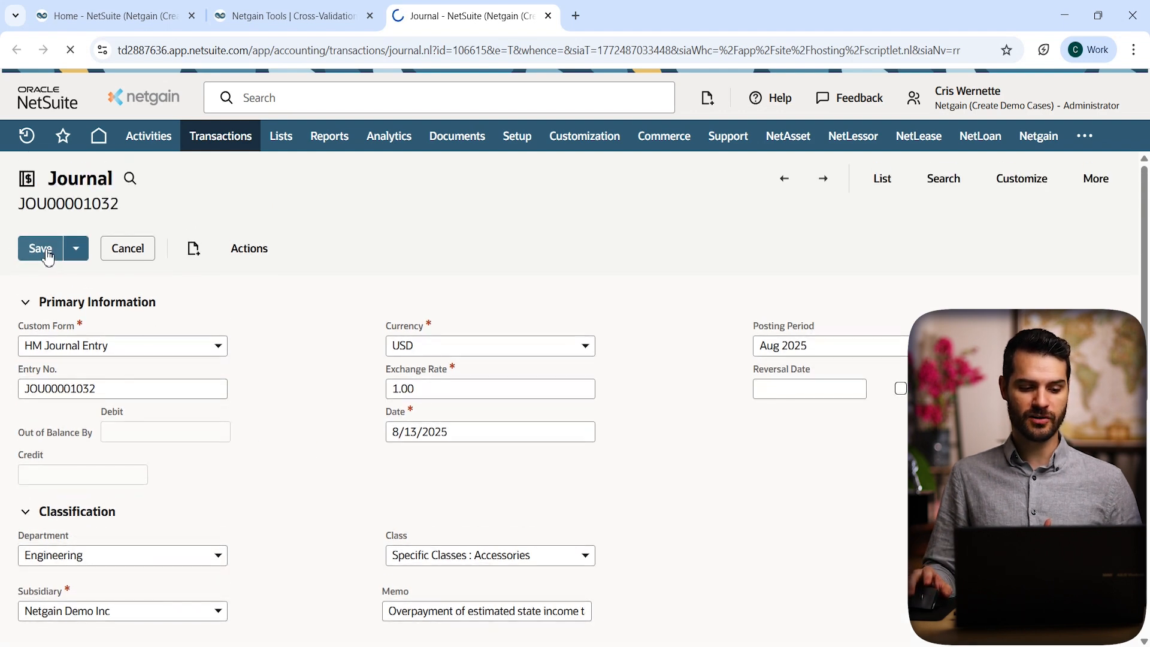
pyautogui.click(316, 16)
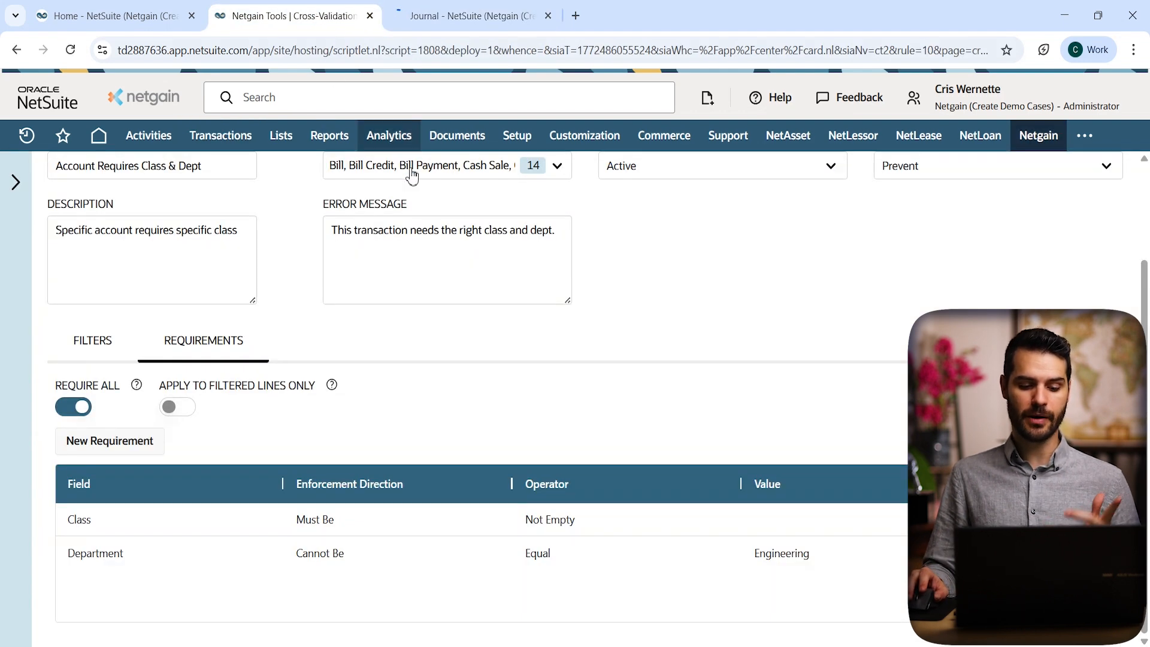
pyautogui.scroll(2, 519, 364)
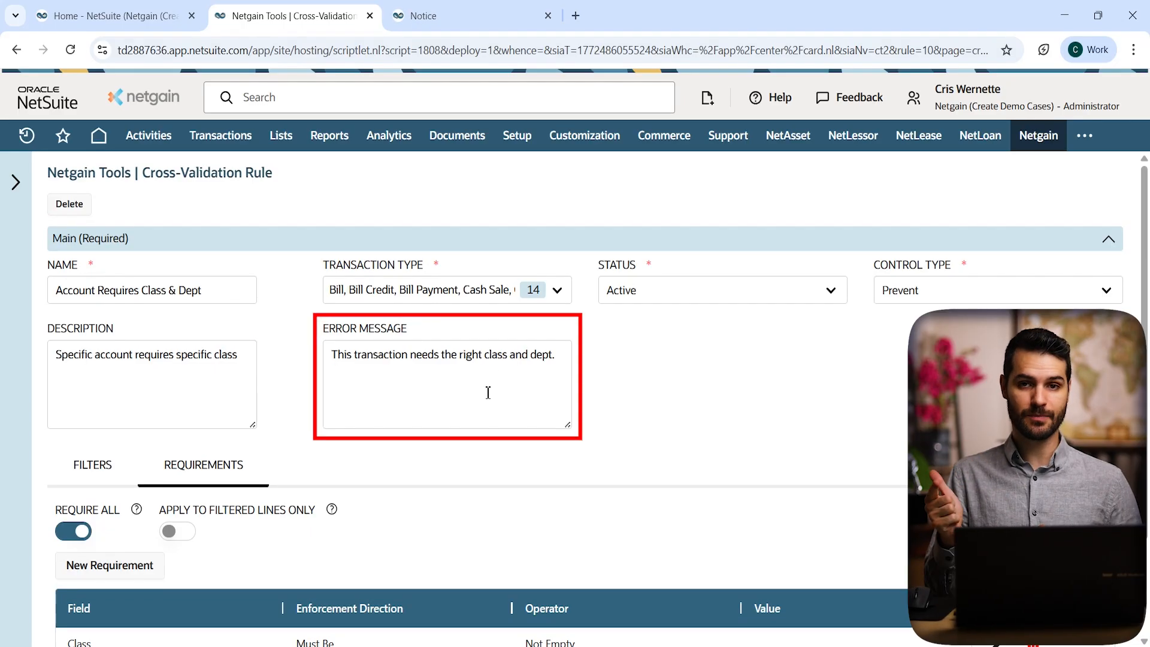
pyautogui.click(444, 16)
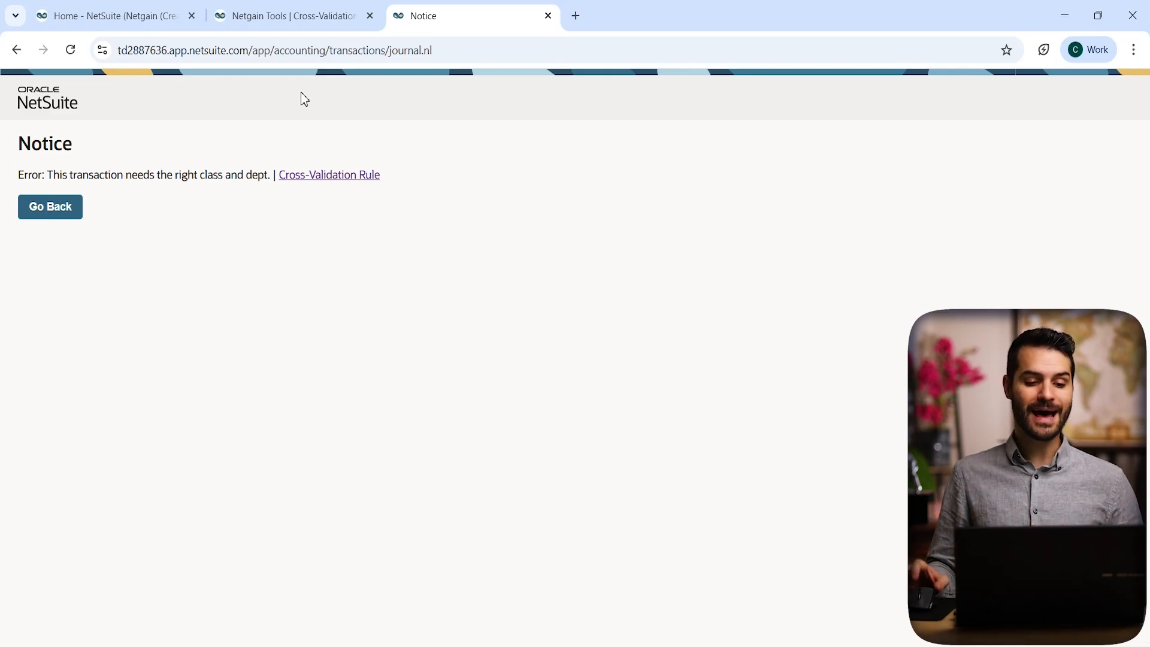
# Step: Show the rule's Filters, which limit it to account 6120 Meals & Entertainment
pyautogui.click(286, 17)
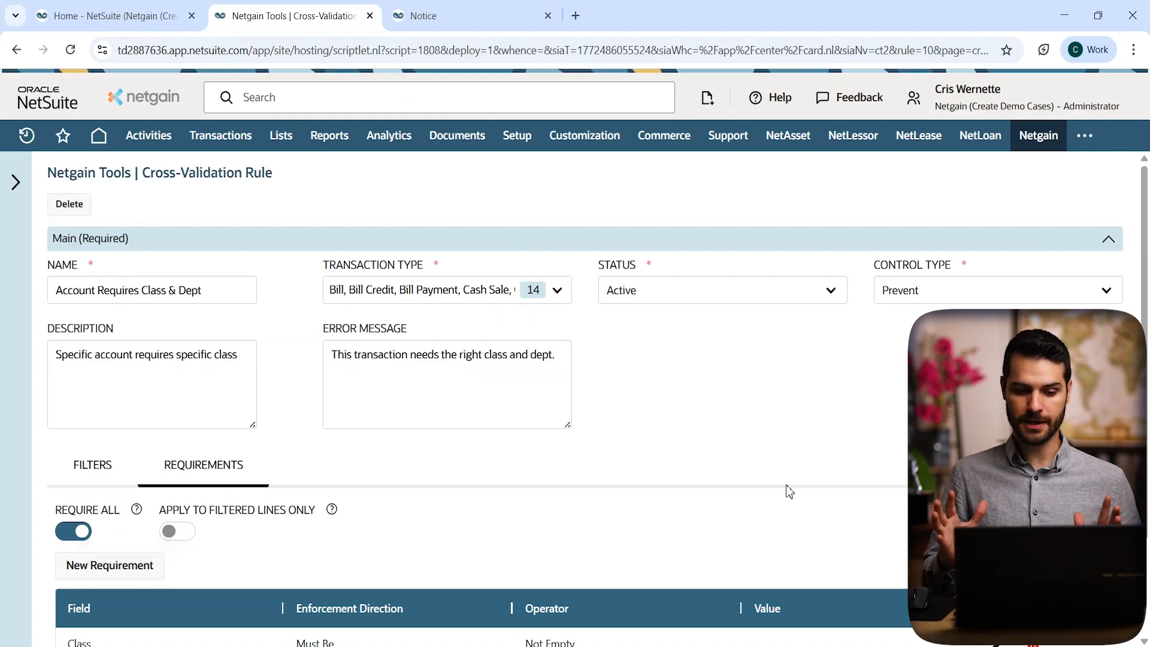
pyautogui.scroll(-2, 789, 491)
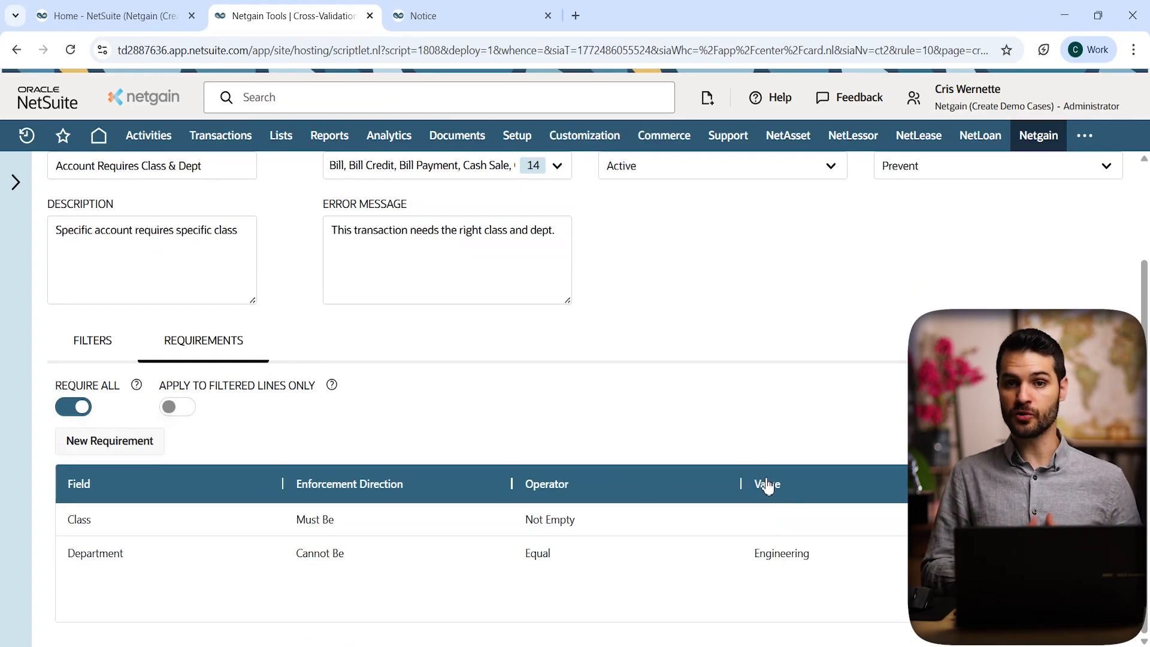
pyautogui.click(96, 340)
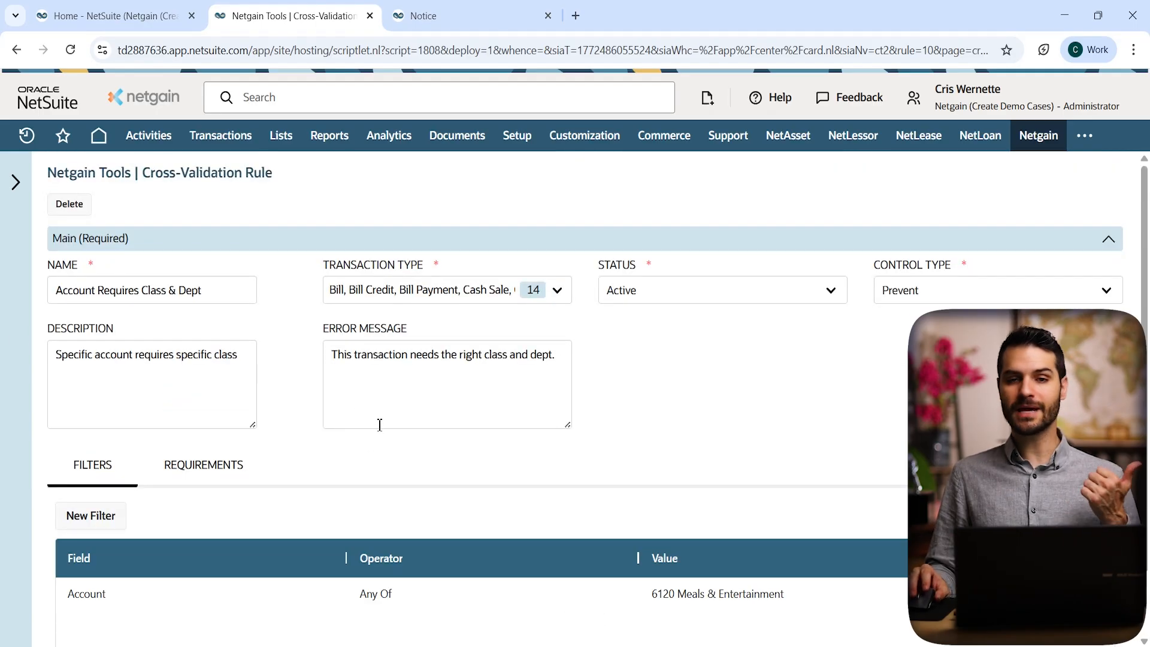
pyautogui.scroll(-1, 383, 427)
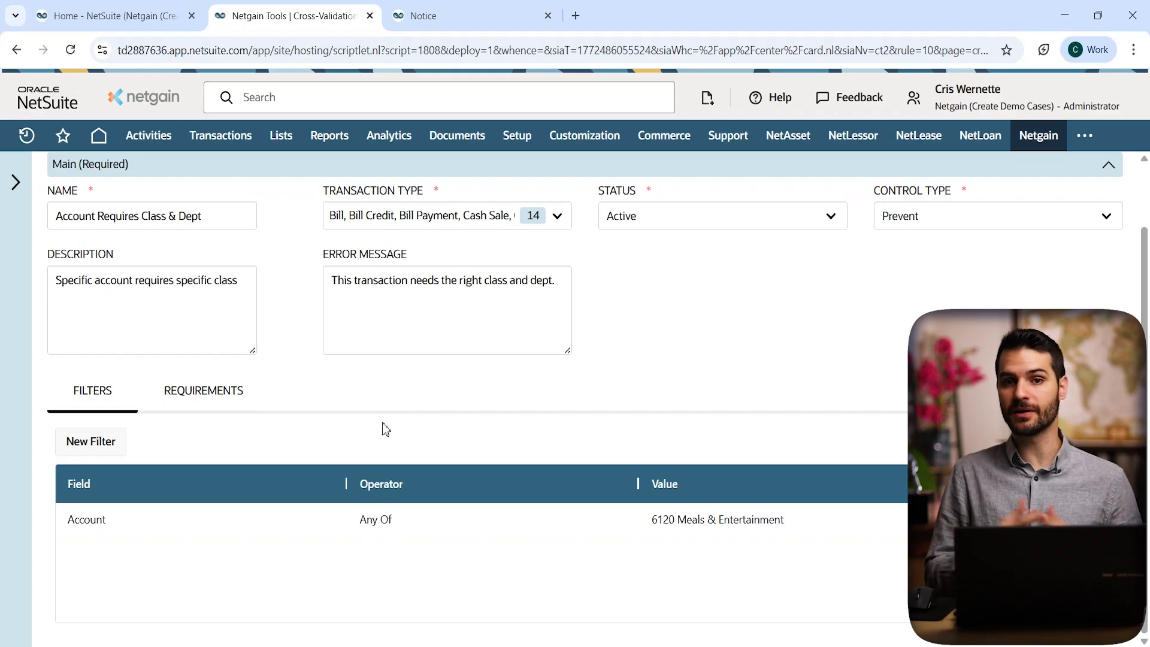
# Step: Display the rule's Requirements: Class not empty and Department cannot be Engineering
pyautogui.click(218, 386)
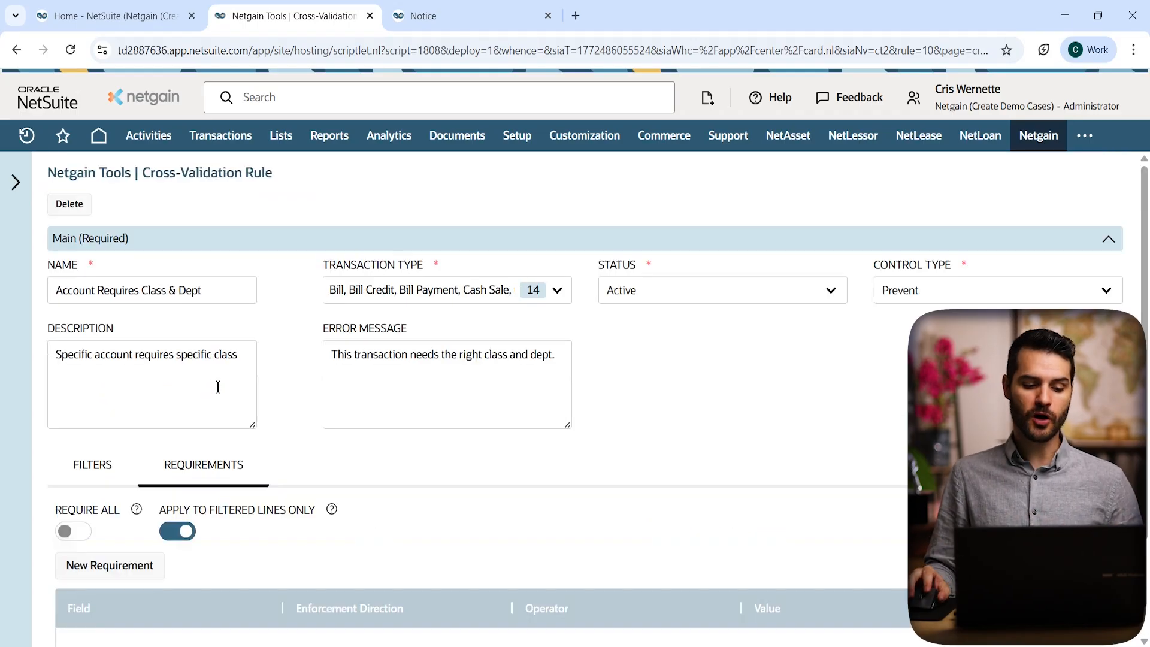
pyautogui.scroll(-2, 359, 452)
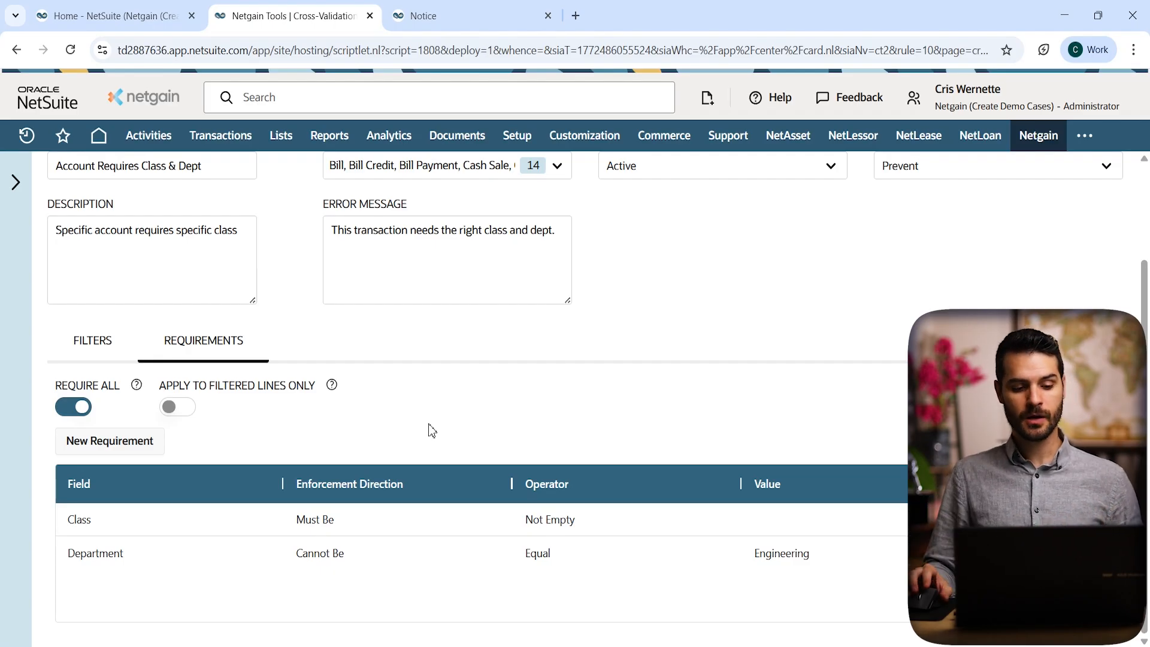
pyautogui.scroll(2, 705, 441)
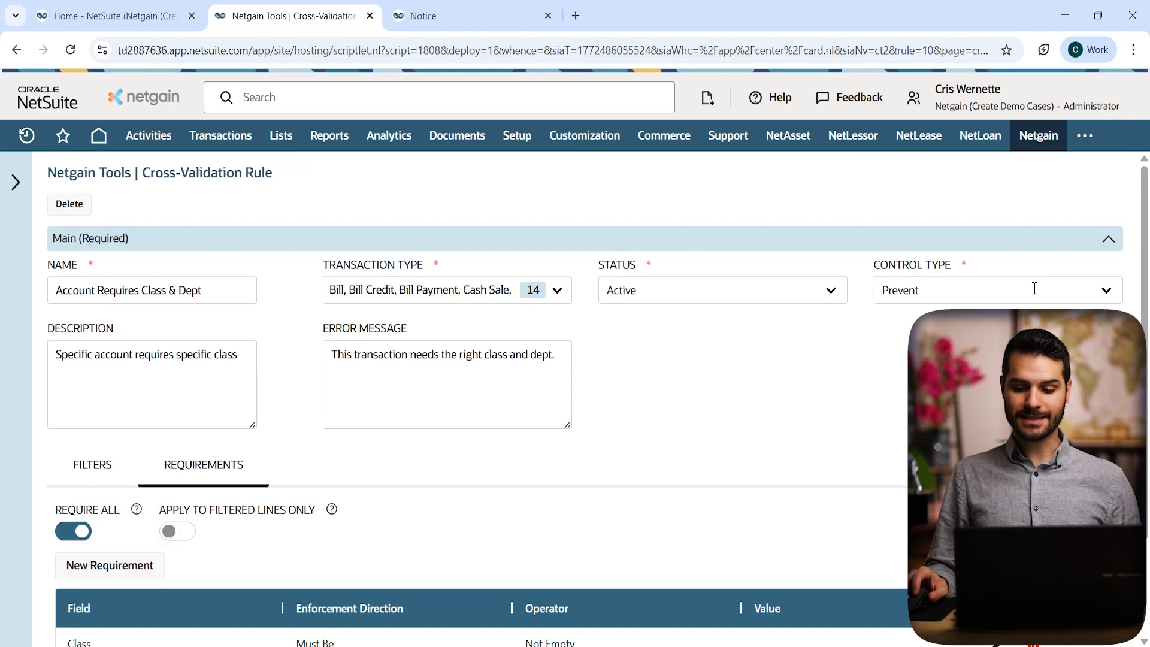
# Step: Review the Prevent/Detect control type options and open the Netgain Tools navigation panel
pyautogui.click(989, 289)
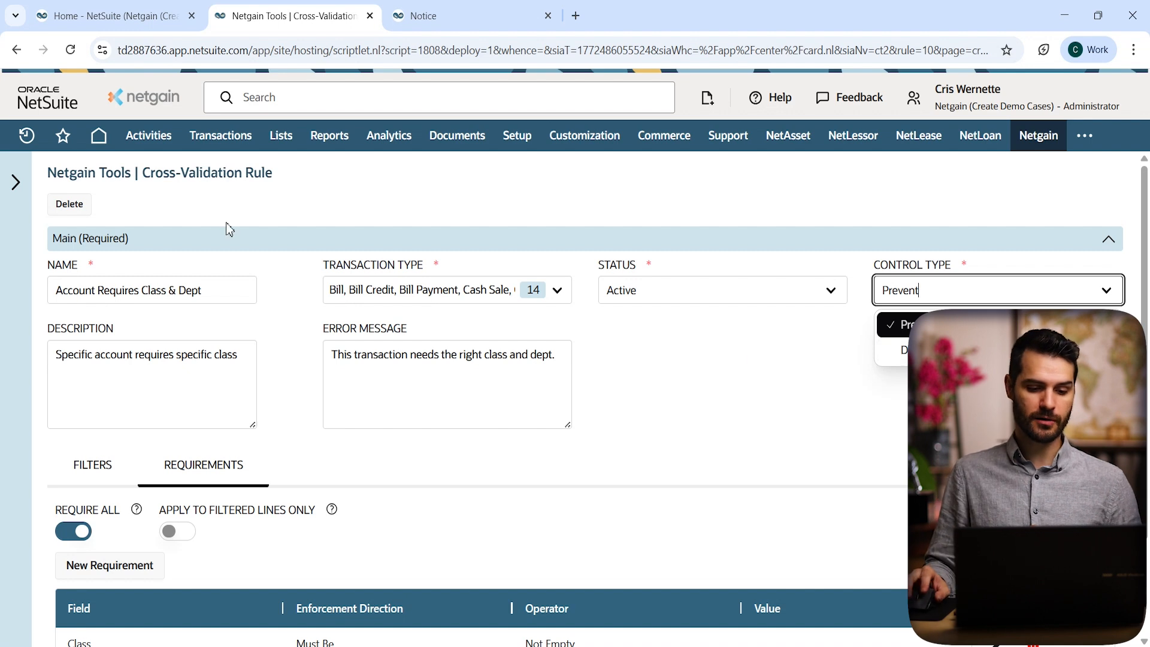
pyautogui.click(15, 182)
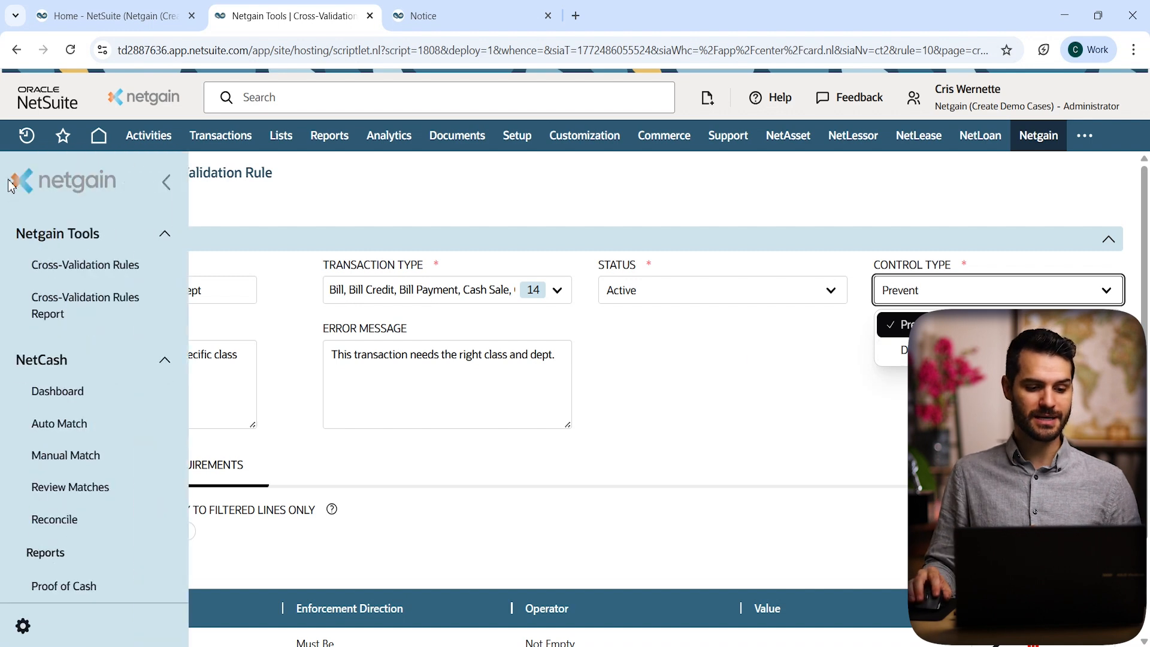
# Step: Open the Cross-Validation Rules Report with Control Type Detect and start date 02/27/2026
pyautogui.click(98, 314)
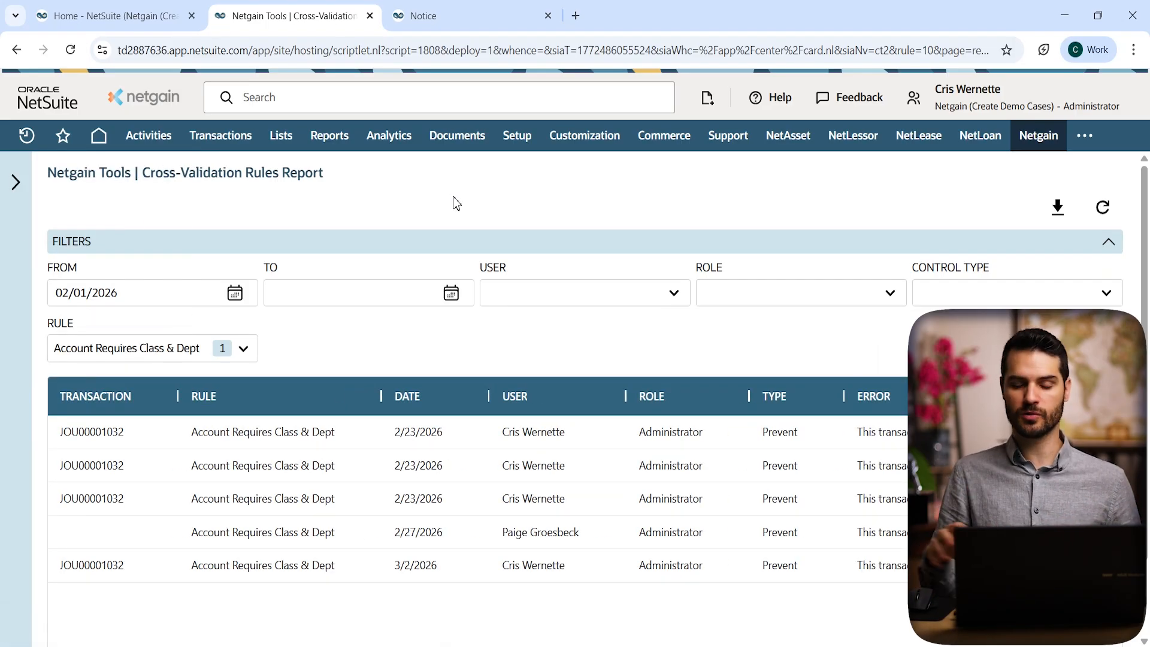
pyautogui.click(1040, 292)
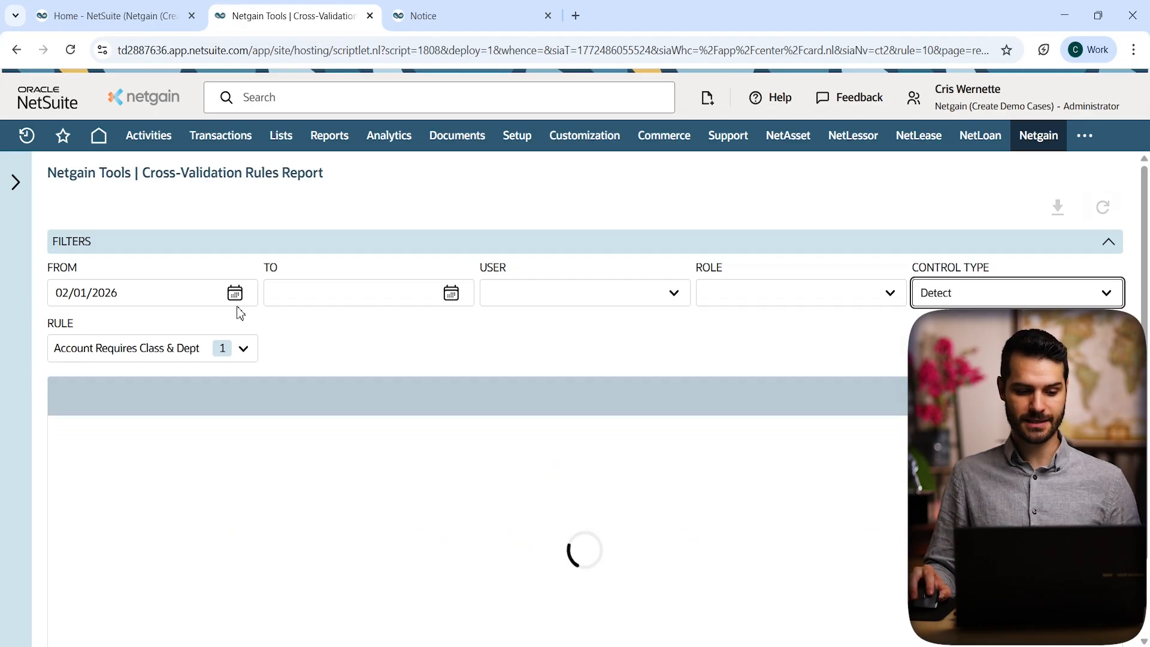
pyautogui.click(87, 292)
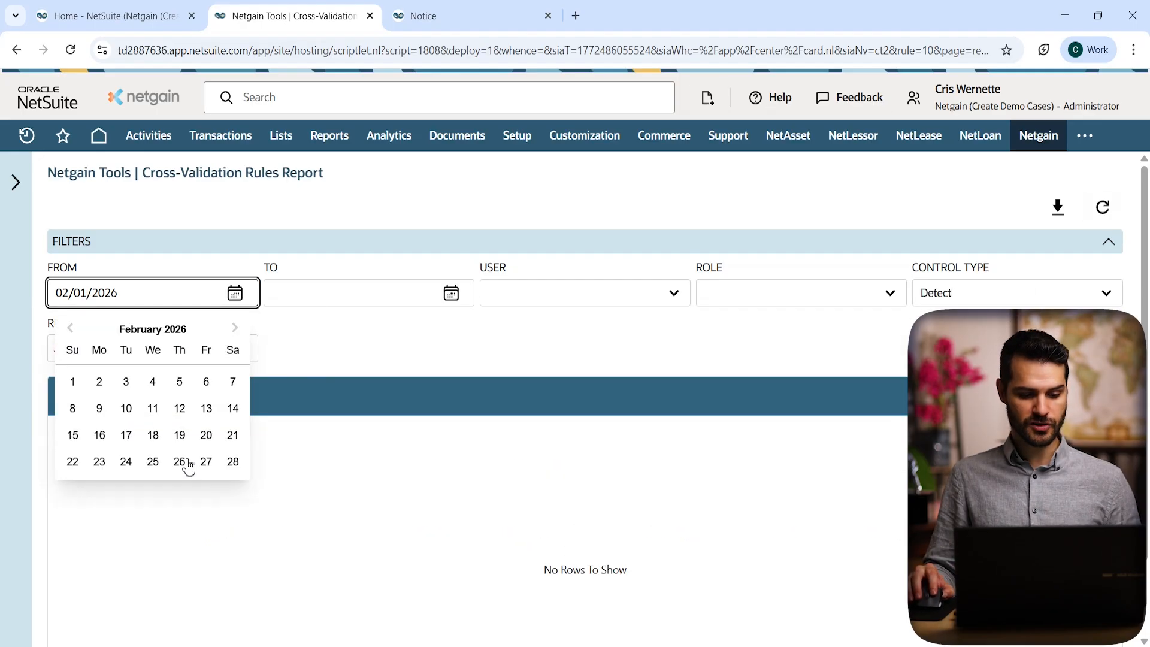
pyautogui.click(206, 462)
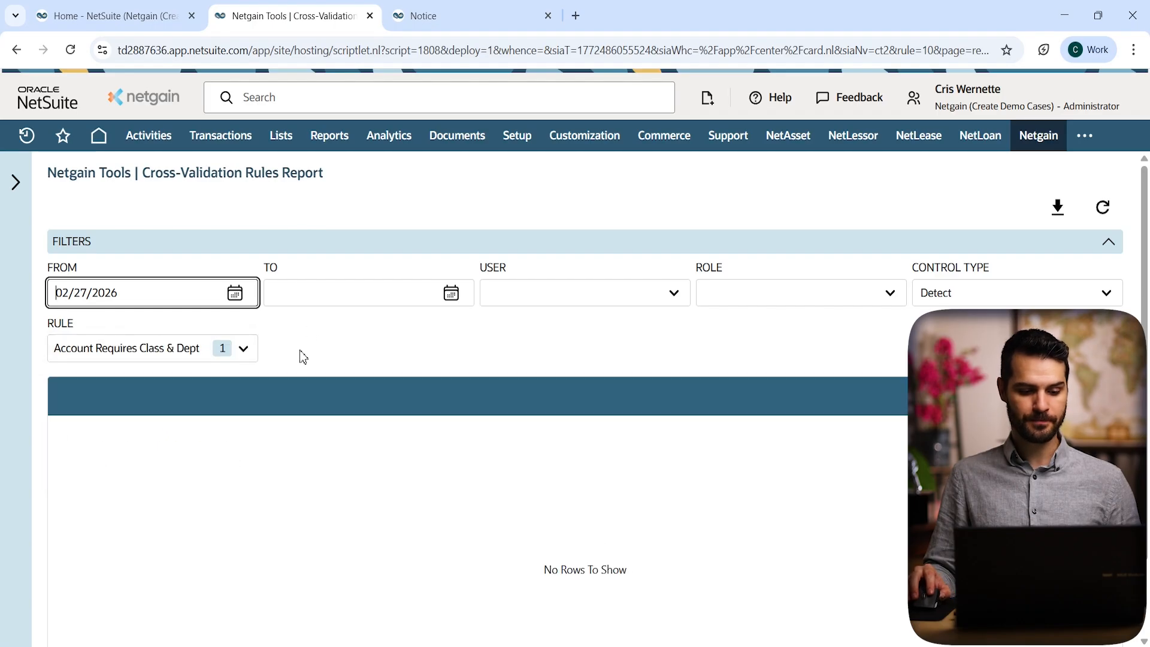
# Step: Add the AP vendor, AP roles, depreciation, Matts, Million Air and prepaids rules to the report
pyautogui.click(175, 351)
pyautogui.click(137, 401)
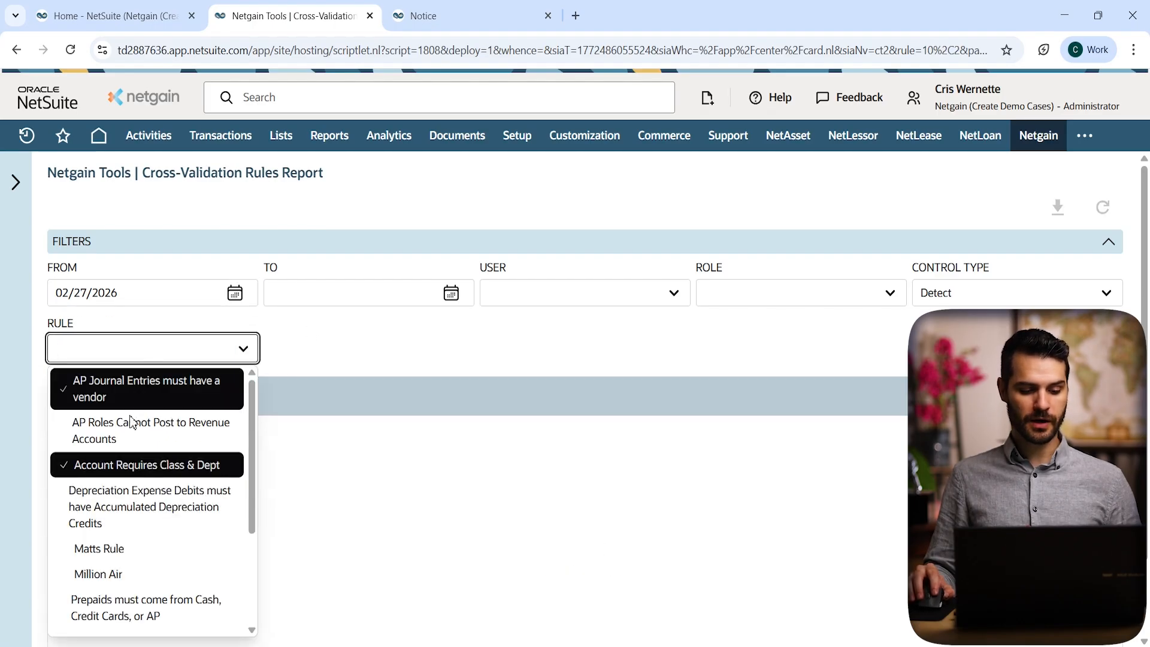
pyautogui.click(134, 430)
pyautogui.click(127, 509)
pyautogui.click(102, 548)
pyautogui.click(99, 574)
pyautogui.click(120, 606)
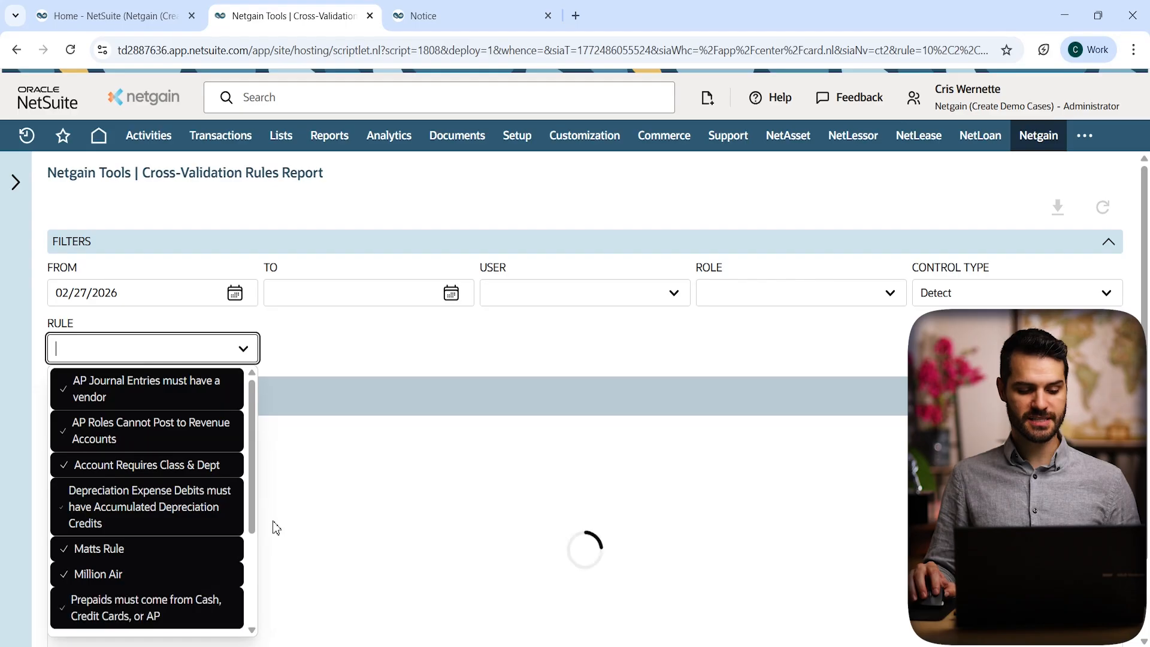
pyautogui.click(315, 344)
pyautogui.scroll(-2, 390, 329)
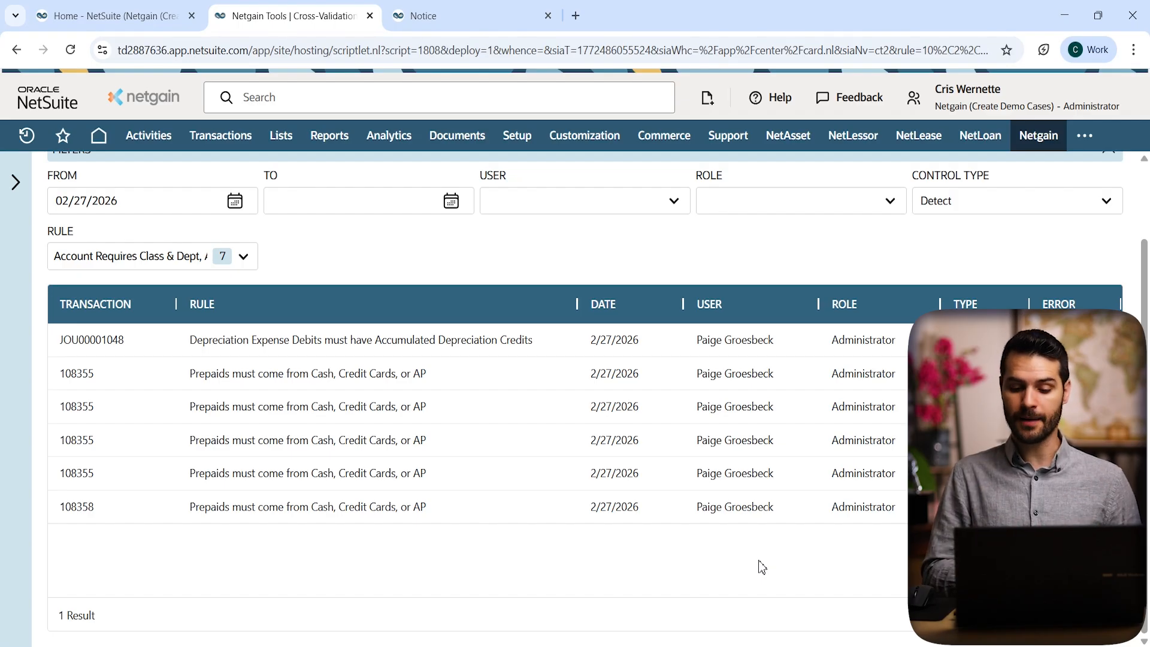
pyautogui.click(954, 203)
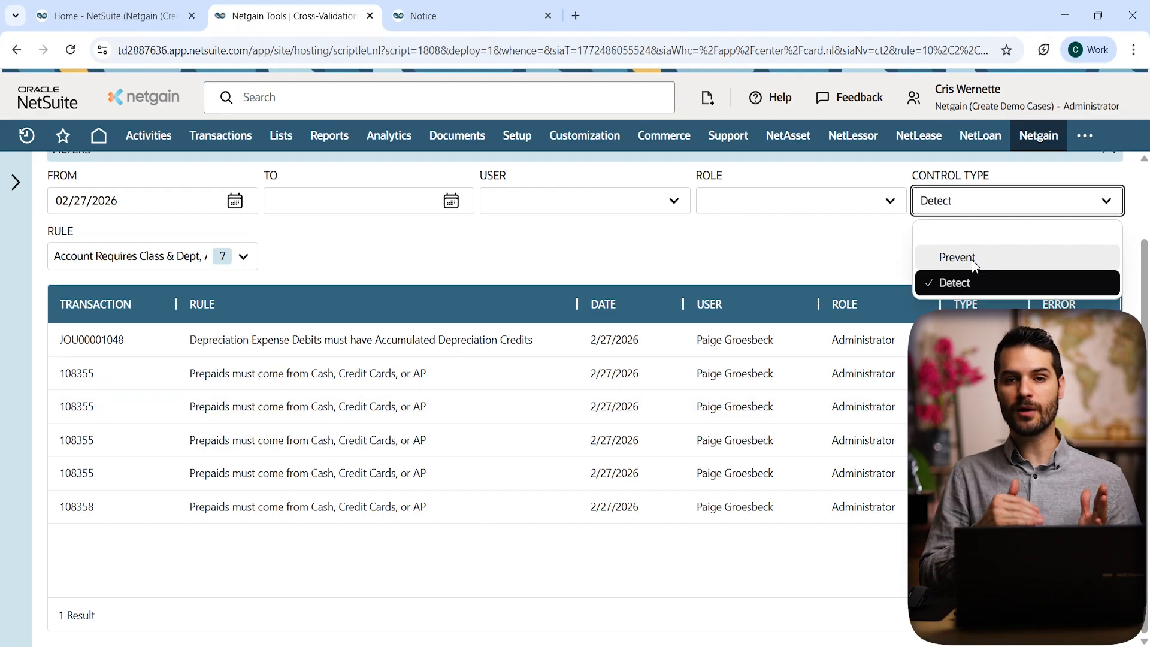